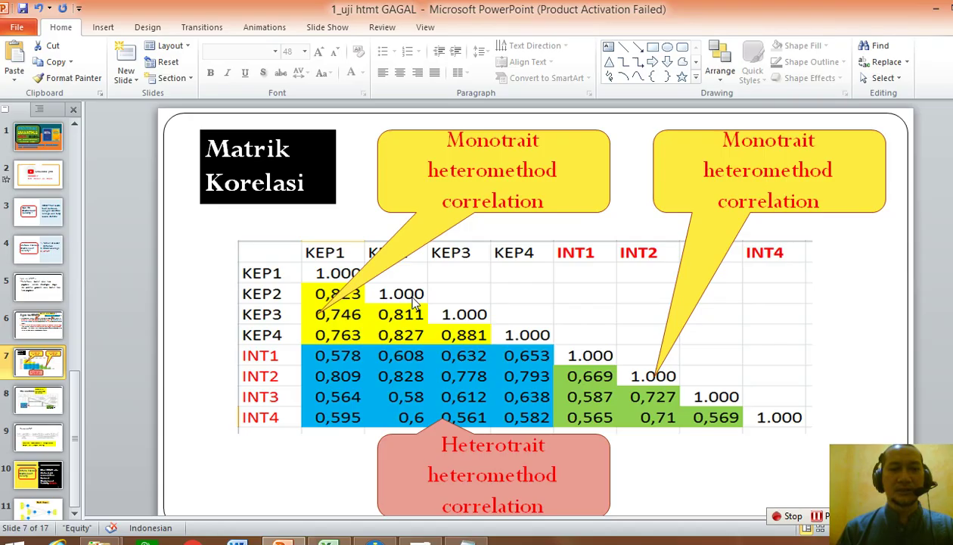
Switch to SmartPLS, run the PLS Algorithm on the htmt_g model and show the Heterotrait-Monotrait Ratio (HTMT) table under Discriminant Validity
scroll(422, 325, down, 1)
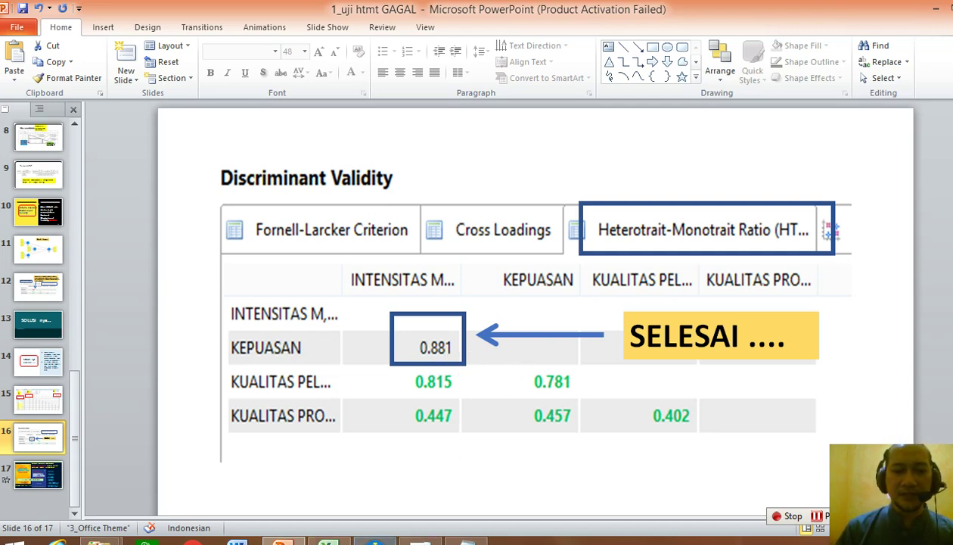
click(375, 540)
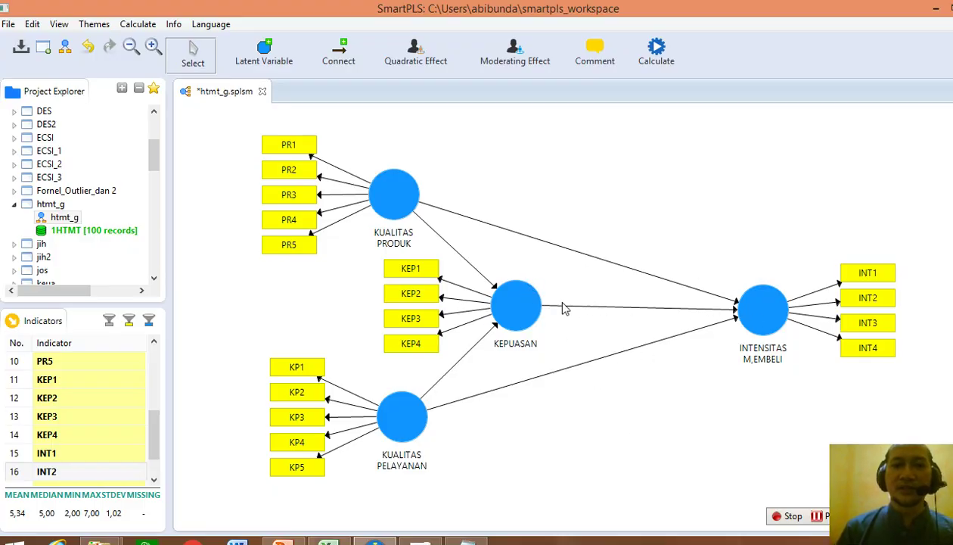
click(659, 58)
click(687, 69)
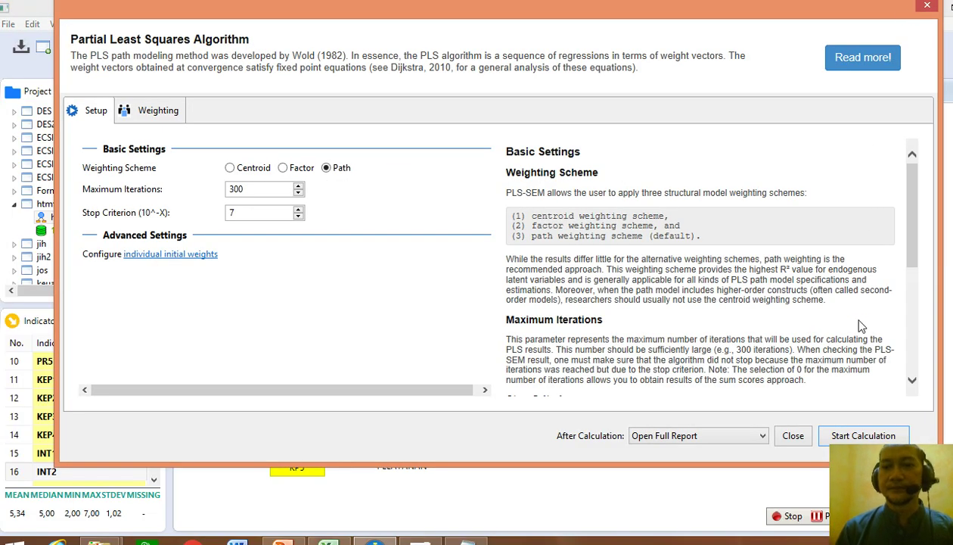
click(842, 439)
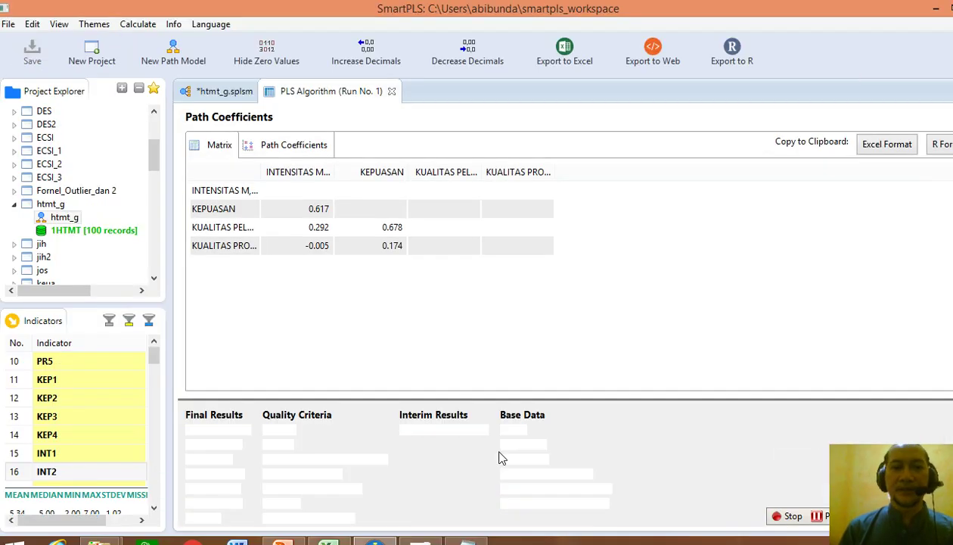
click(319, 476)
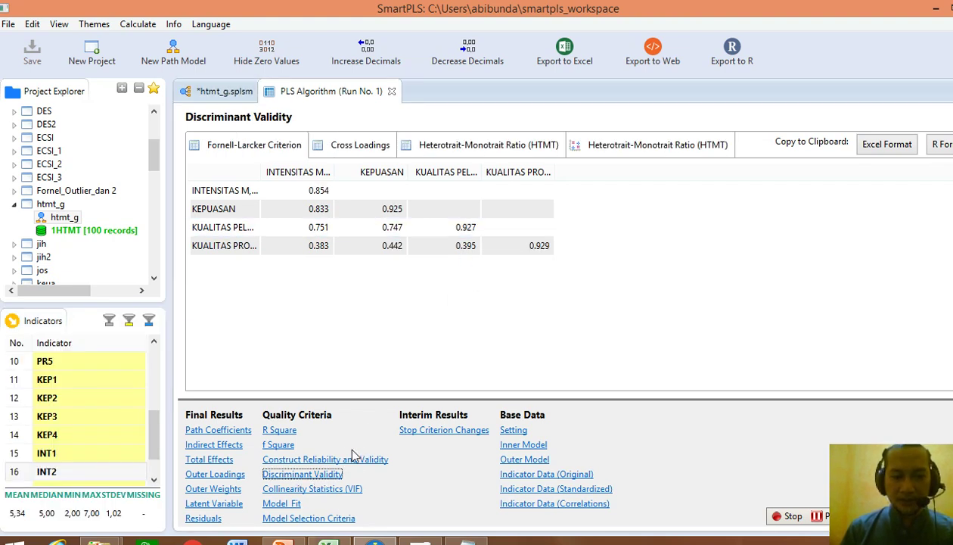
click(464, 150)
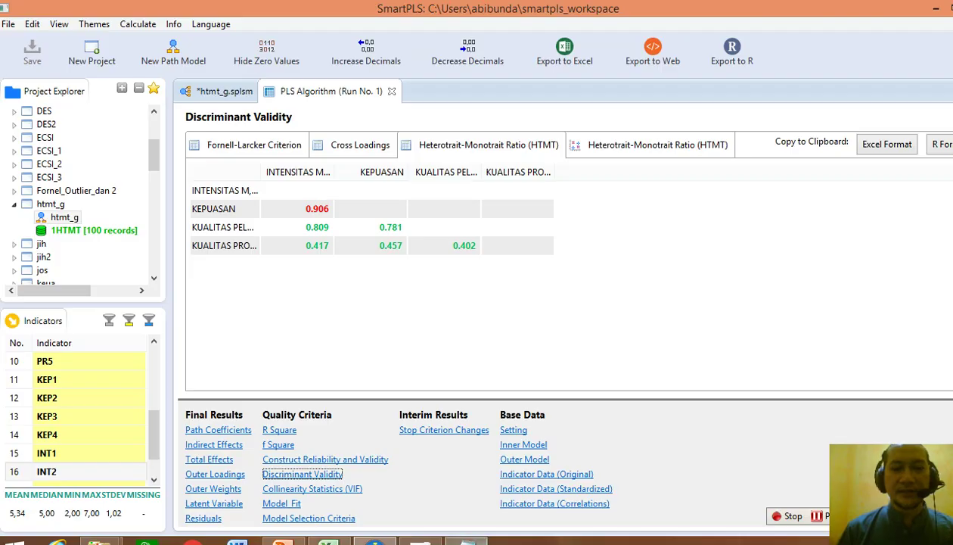
Switch to the Notepad notes and add "HTMT KEPUASAN DAN INTENSITAS MEMBELI TIDAK DITERIMA" below the existing text, split over two lines before TIDAK
click(468, 540)
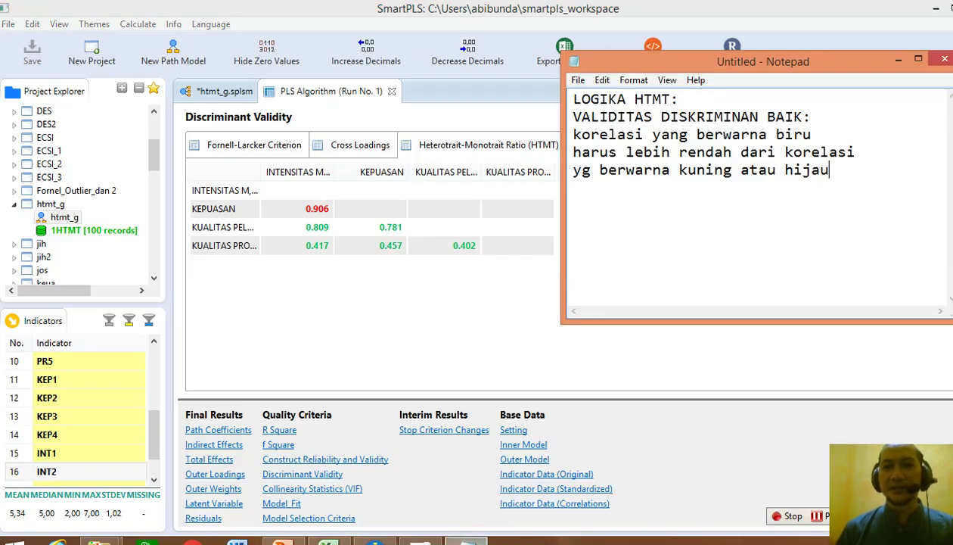
text(HTMT )
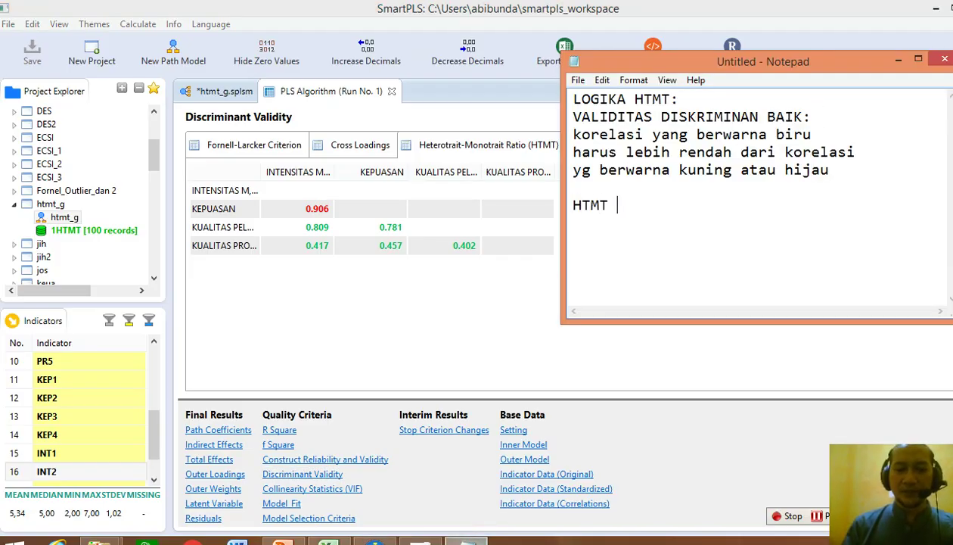
text(KEPUASAN DAN )
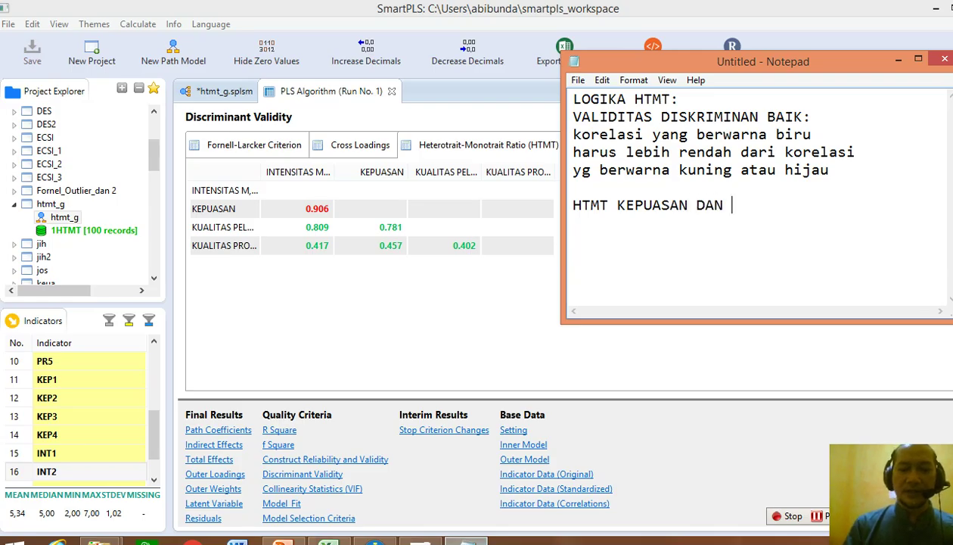
text(INTENSITAS MEMB)
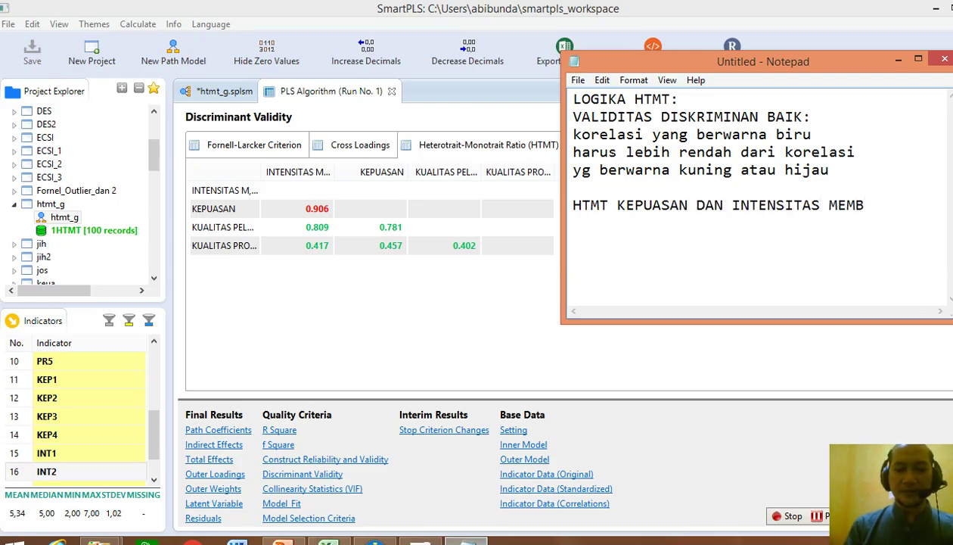
text(ELI TIDAK DITERIMA)
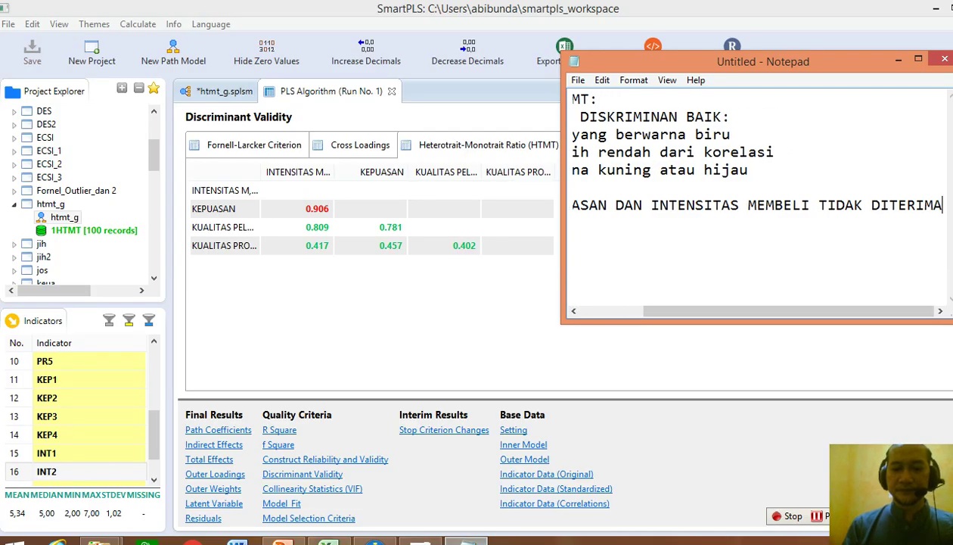
key(Return)
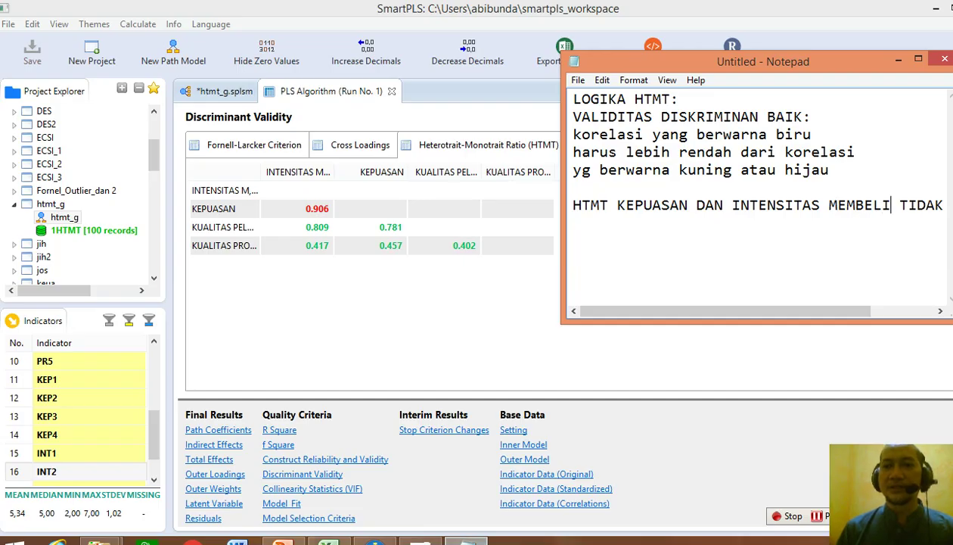
key(Return)
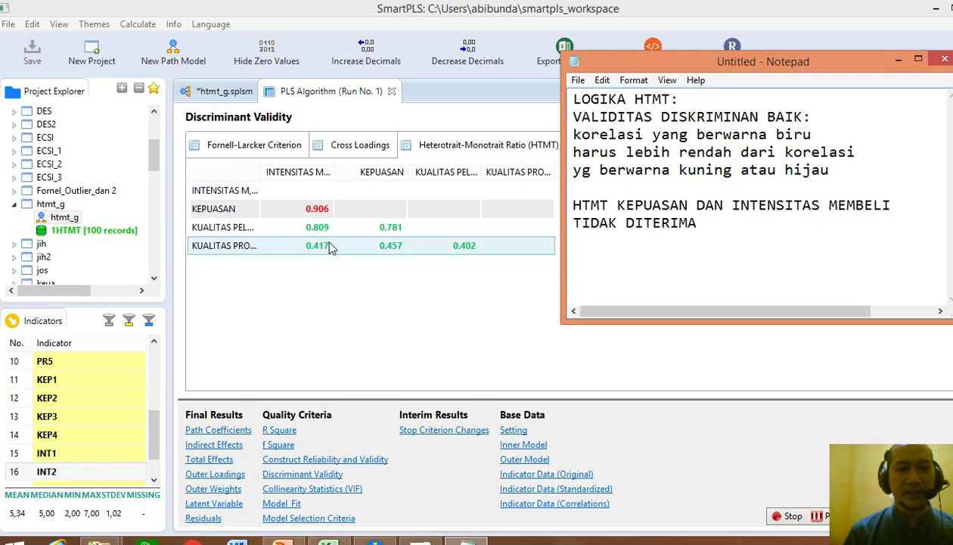
Open the 1HTMT dataset in SmartPLS and copy its Indicator Correlations matrix to the clipboard
click(237, 303)
click(85, 235)
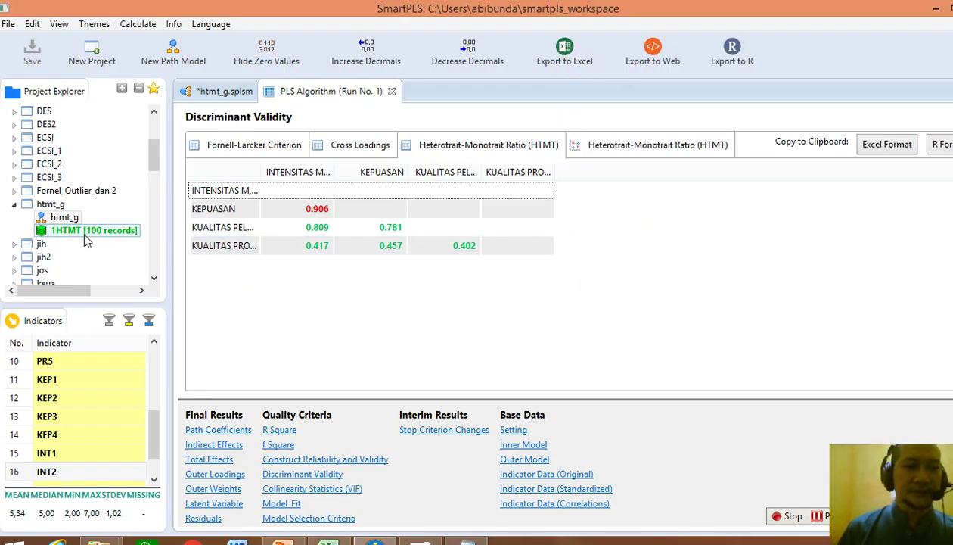
click(87, 240)
double_click(87, 235)
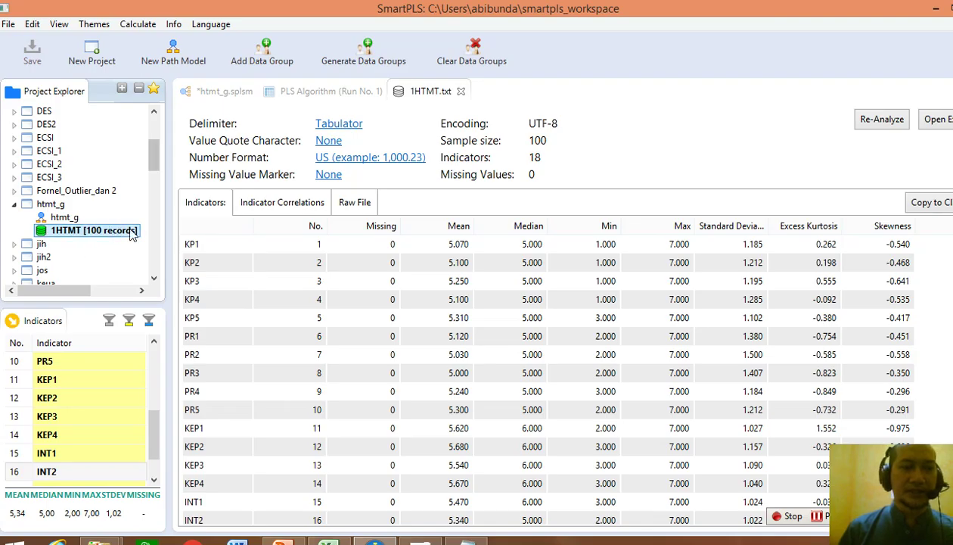
click(282, 203)
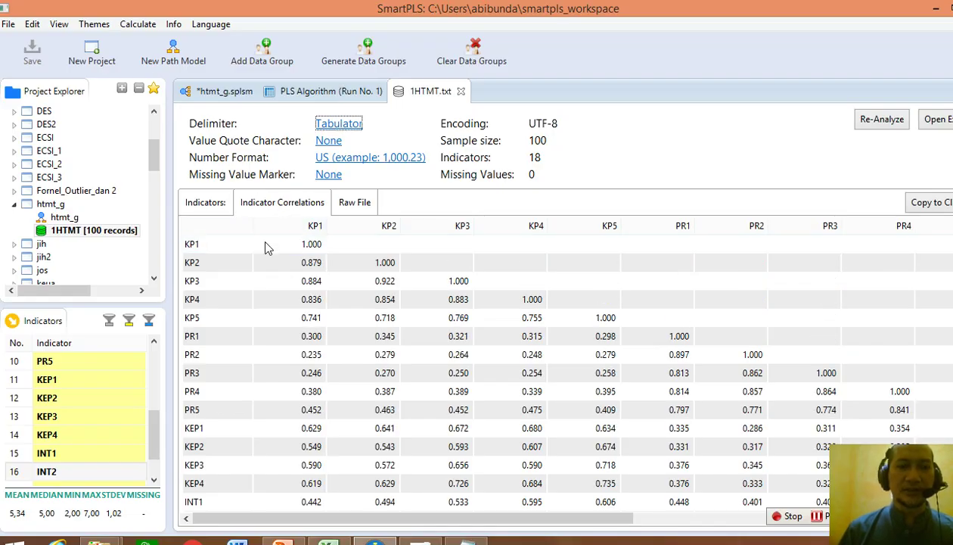
click(920, 205)
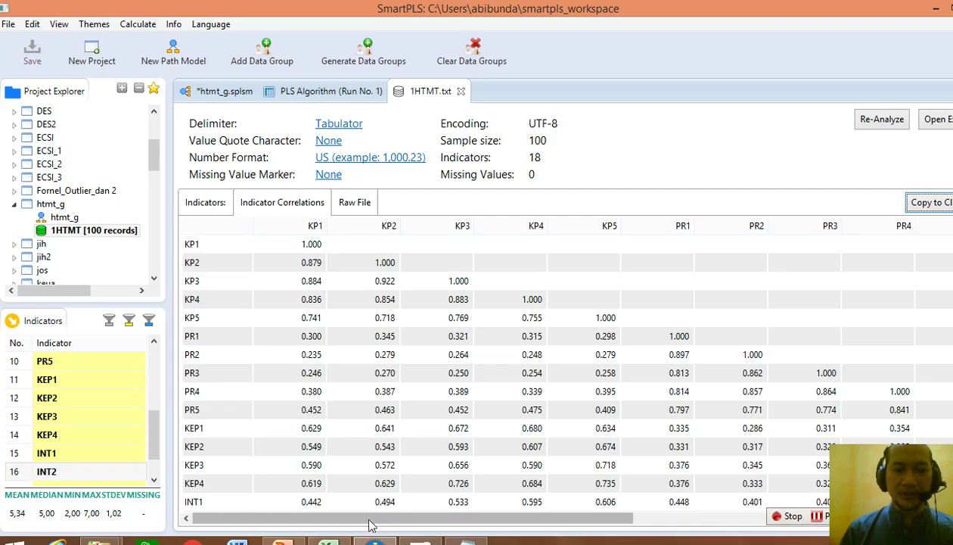
Switch to the KORELASI HTMT workbook in Excel and paste the copied correlation matrix starting at cell A1 of Sheet1
click(327, 543)
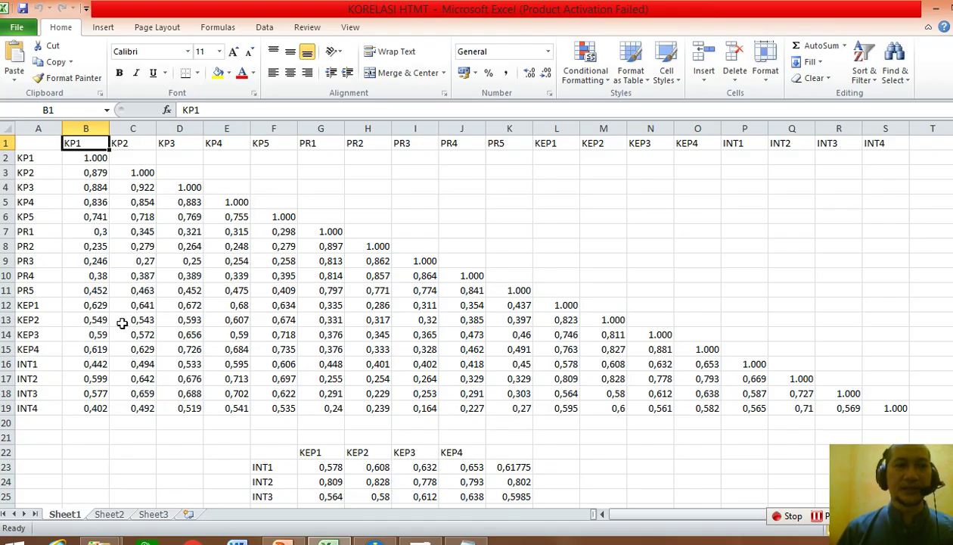
key(Left)
key(ctrl+v)
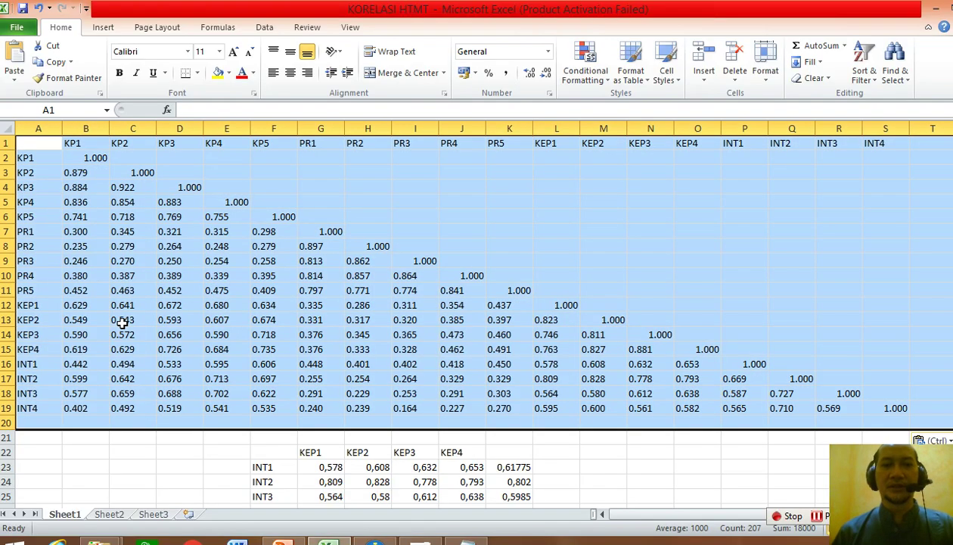
Replace every period with a comma throughout the pasted correlation matrix
key(ctrl+h)
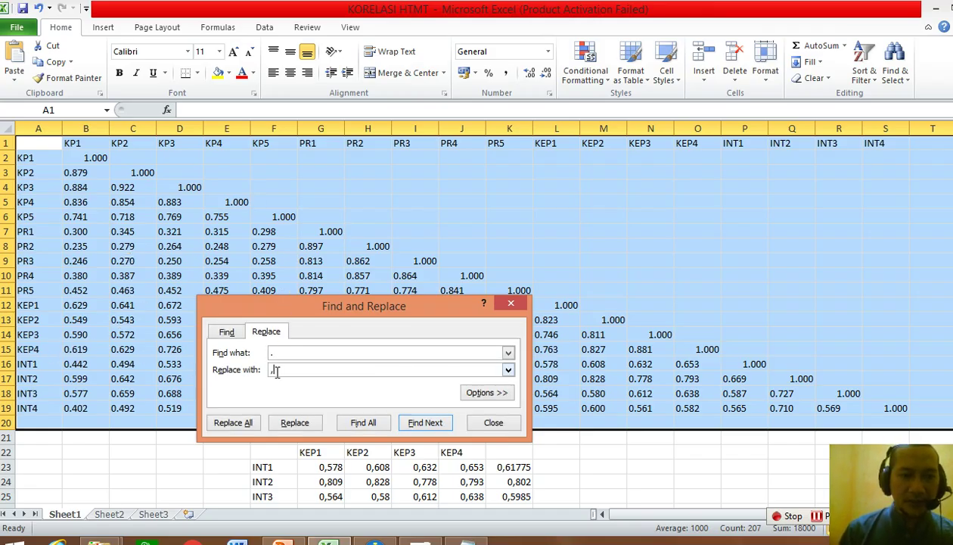
click(239, 429)
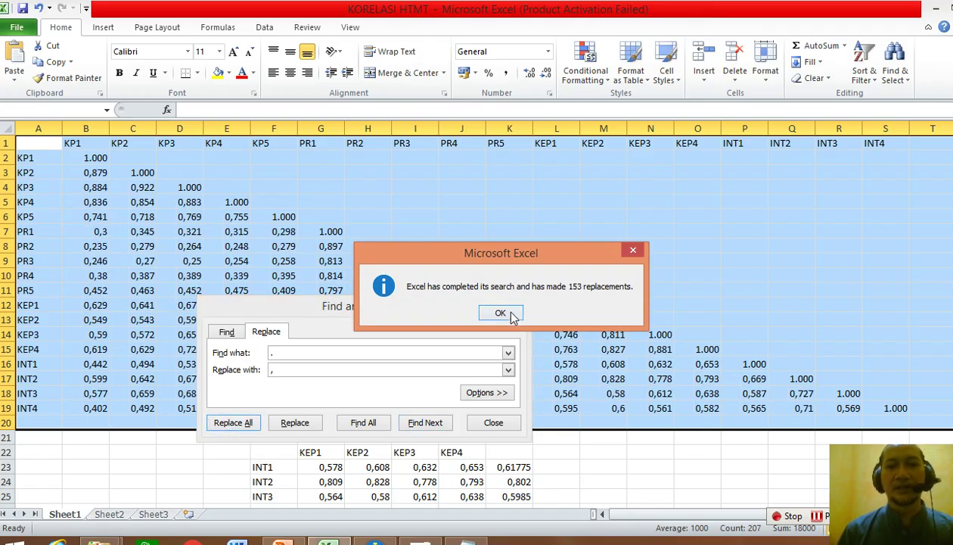
click(501, 313)
click(522, 305)
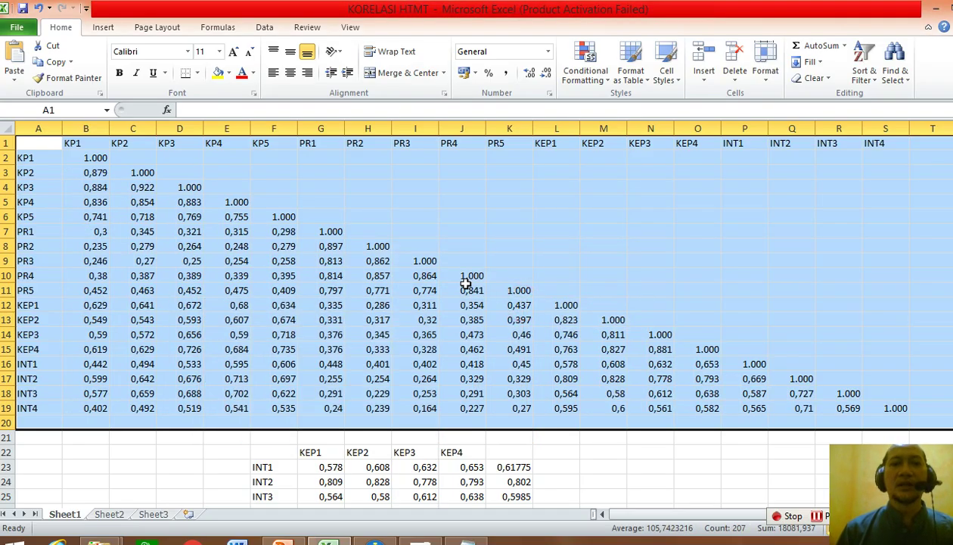
Fill the column headers KEP1 to KEP4 (L1:O1) with yellow
click(367, 261)
key(Up)
key(Up)
key(Up)
key(Up)
key(Up)
key(Up)
key(Up)
key(Up)
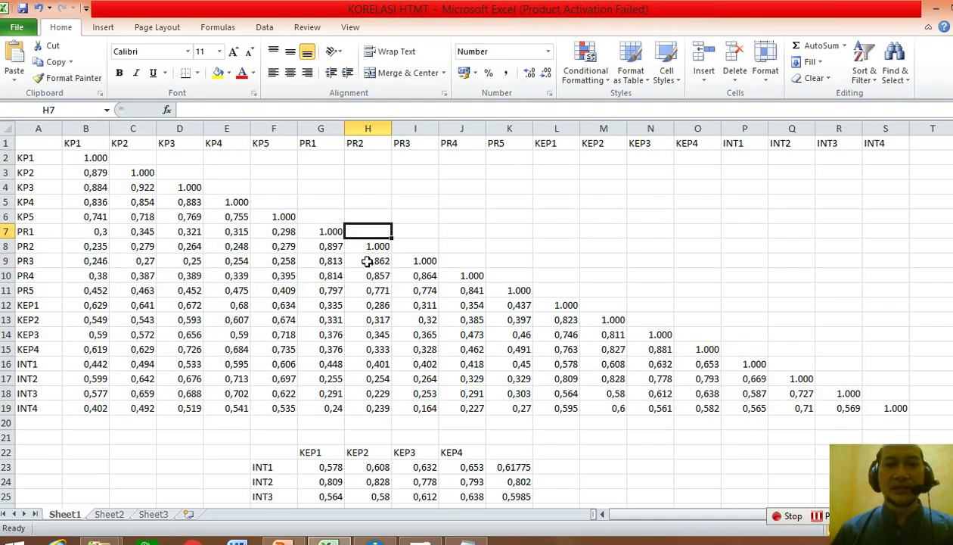
key(Right)
key(Right)
key(Right)
key(Right)
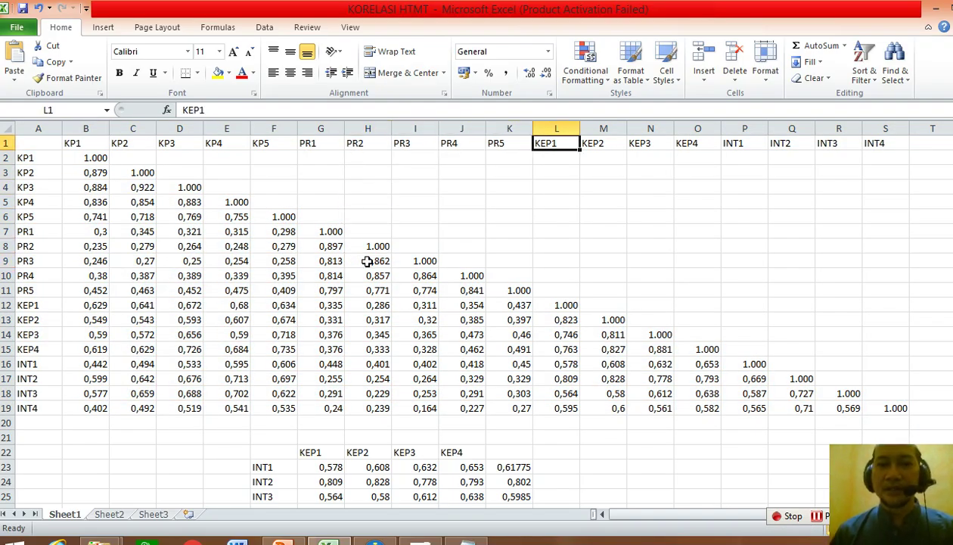
key(shift+Right)
key(shift+Right)
key(shift+Right)
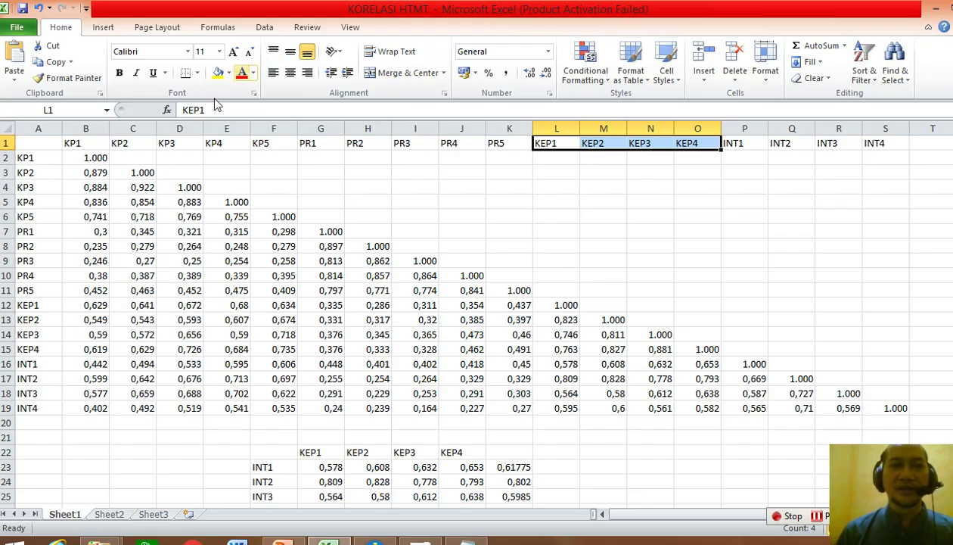
click(218, 73)
Fill the row labels INT1 to INT4 (A16:A19) with yellow
key(Left)
key(Left)
key(Left)
key(Left)
key(Left)
key(Left)
key(Left)
key(Left)
key(Left)
key(Left)
key(Left)
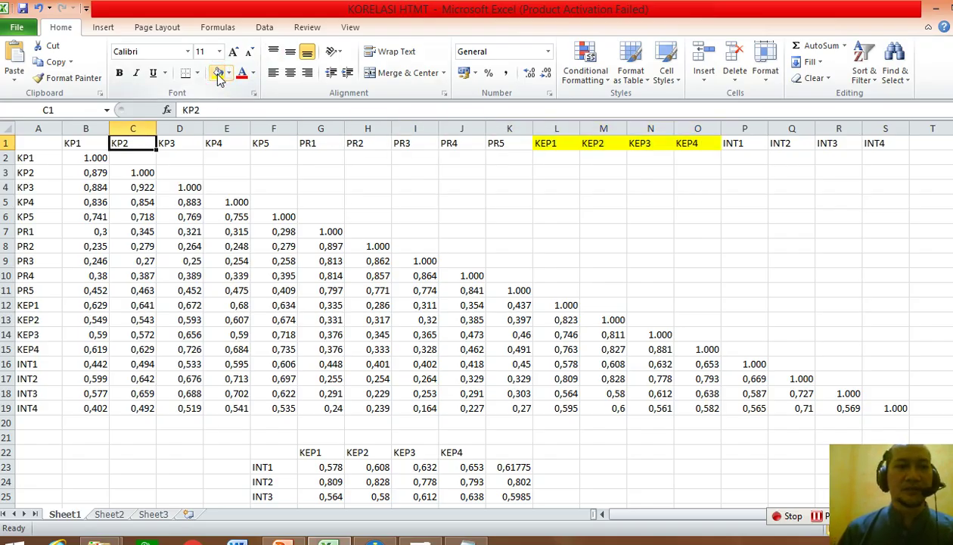
key(Down)
key(Down)
key(Down)
key(Down)
key(Down)
key(Down)
key(Down)
key(Down)
key(Down)
key(Down)
key(Down)
key(Down)
key(Down)
key(Down)
key(Down)
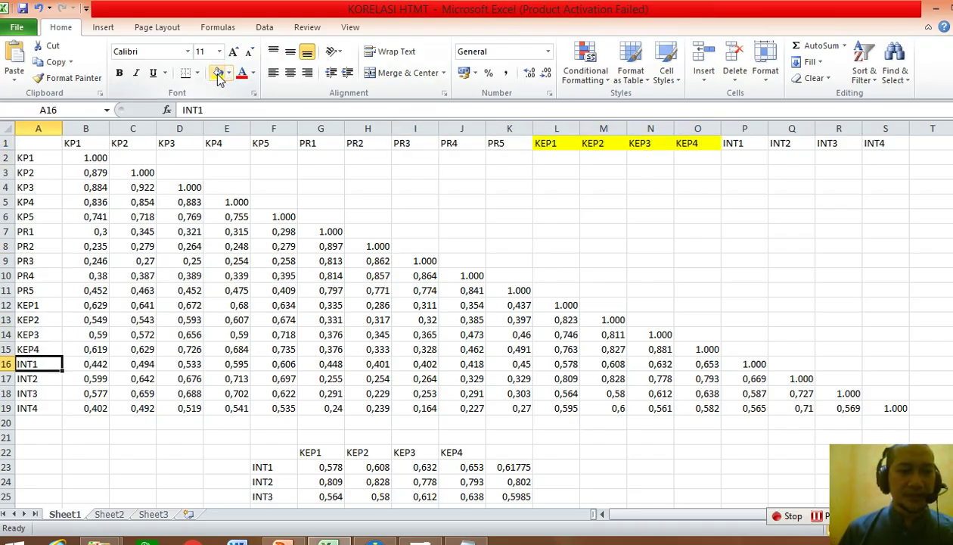
key(shift+Down)
key(shift+Down)
key(shift+Down)
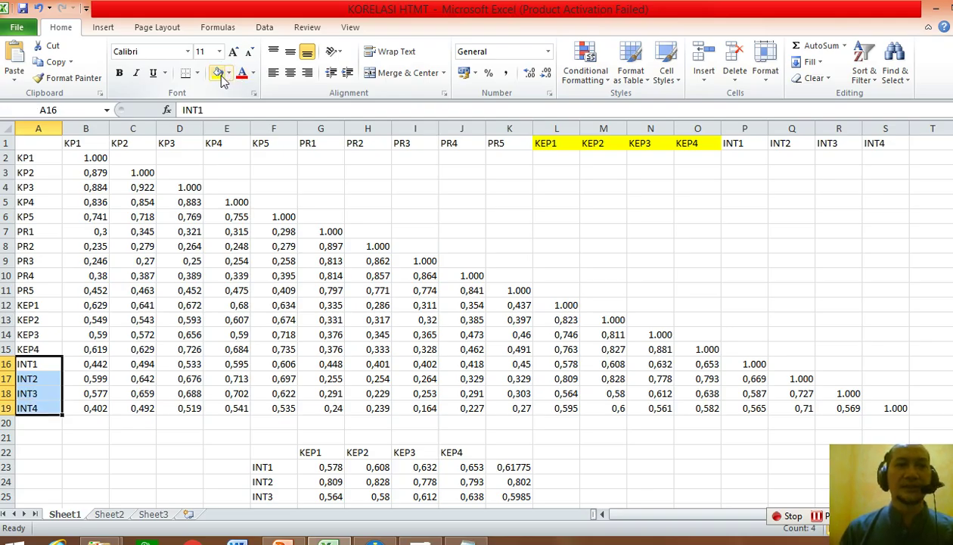
click(222, 79)
Change the font colour of the INT1 to INT4 correlations in B16:O19 to red
key(Right)
key(shift+Down)
key(shift+Down)
key(shift+Down)
key(shift+Right)
key(shift+Right)
key(shift+Right)
key(shift+Right)
key(shift+Right)
key(shift+Right)
key(shift+Right)
key(shift+Right)
key(shift+Right)
key(shift+Right)
key(shift+Right)
key(shift+Right)
key(shift+Right)
key(shift+Right)
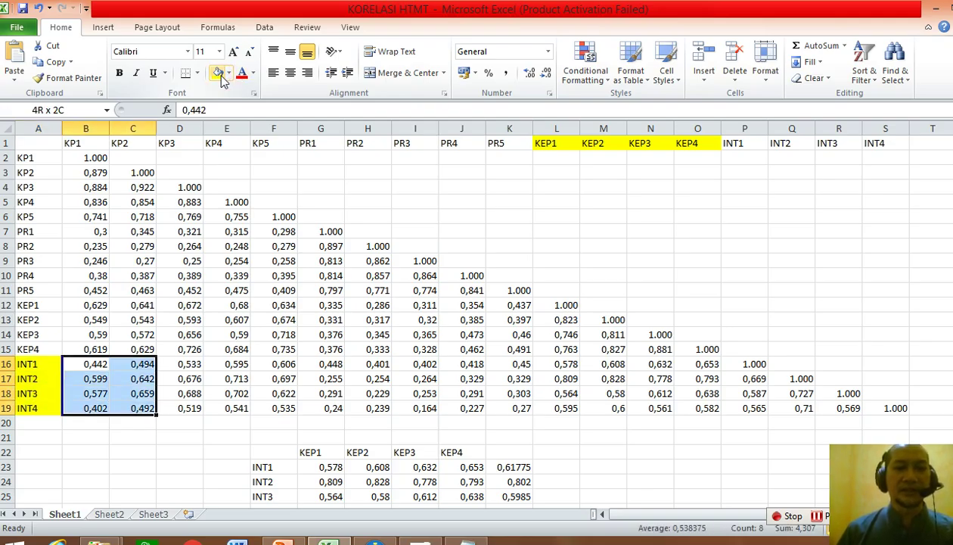
key(shift+Left)
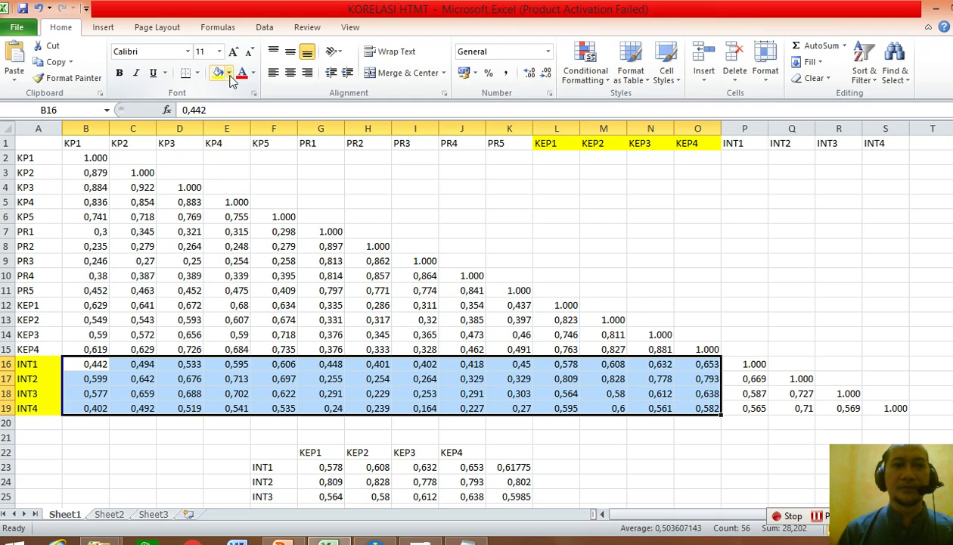
click(241, 74)
Fill the correlations between INT1–INT4 and KEP1–KEP4 (L16:O19) with yellow
key(Up)
key(Up)
key(Up)
key(Up)
key(Right)
key(Right)
key(Right)
key(Right)
key(Right)
key(Right)
key(Right)
key(Right)
key(Right)
key(Right)
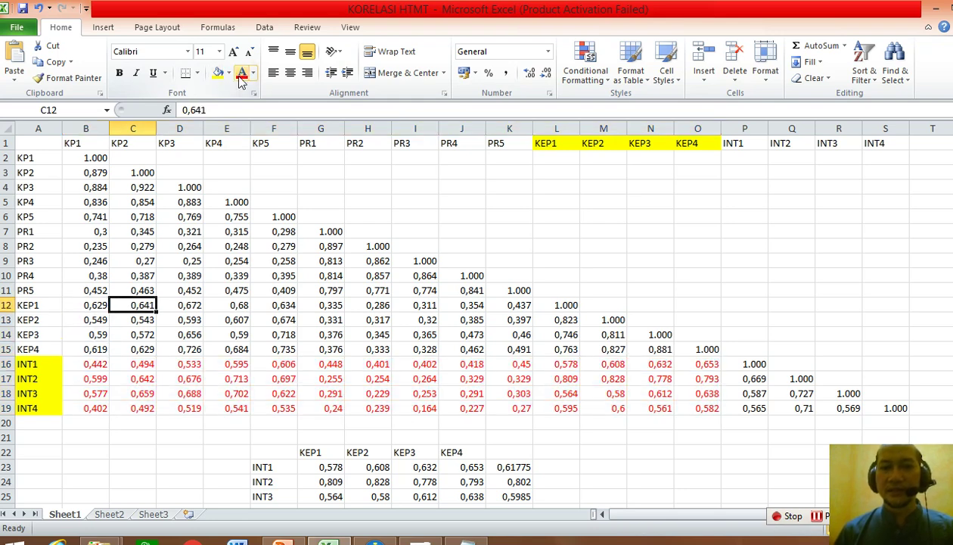
key(Down)
key(Down)
key(Down)
key(Down)
key(shift+Down)
key(shift+Down)
key(shift+Down)
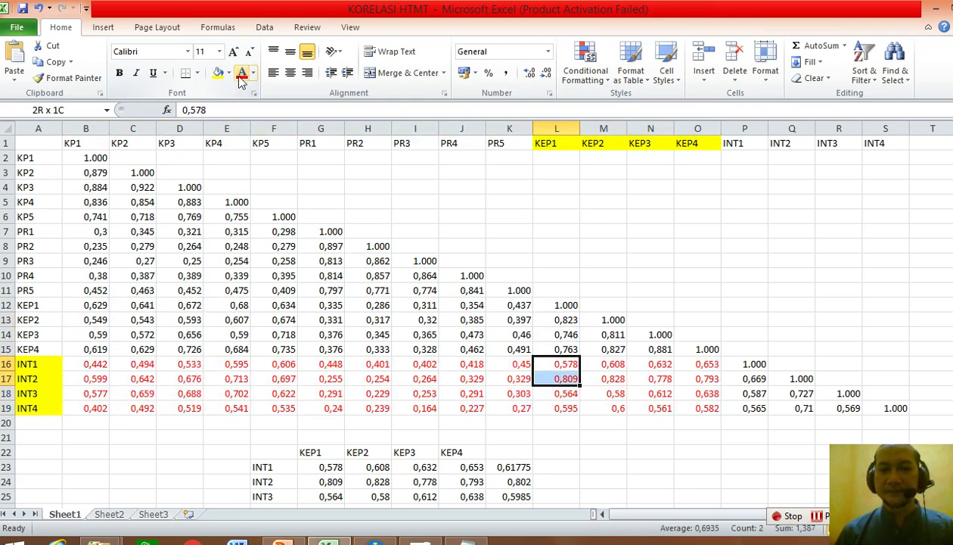
key(shift+Right)
key(shift+Right)
key(shift+Right)
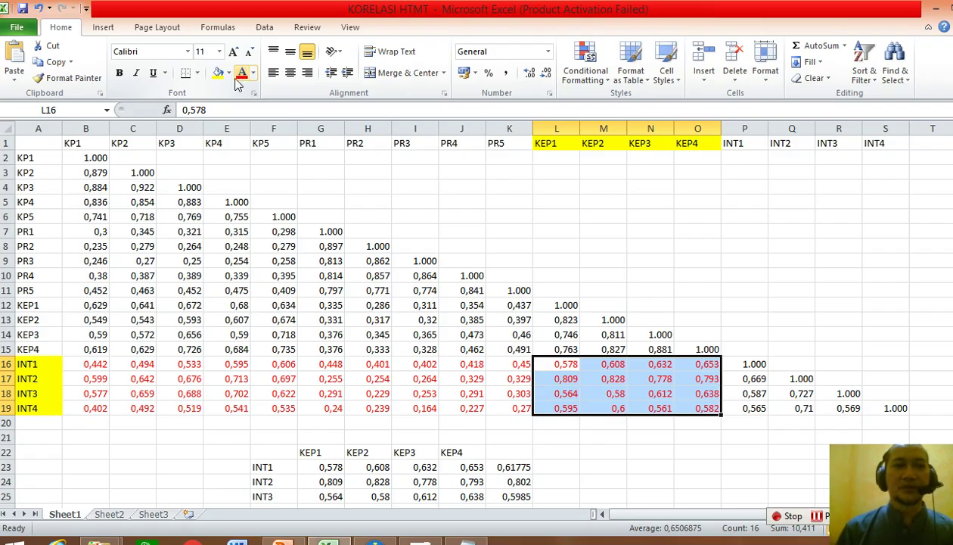
click(218, 74)
Copy the INT1–INT4 by KEP1–KEP4 correlations (L16:O19) into the small table at G23:J26
key(Left)
key(Right)
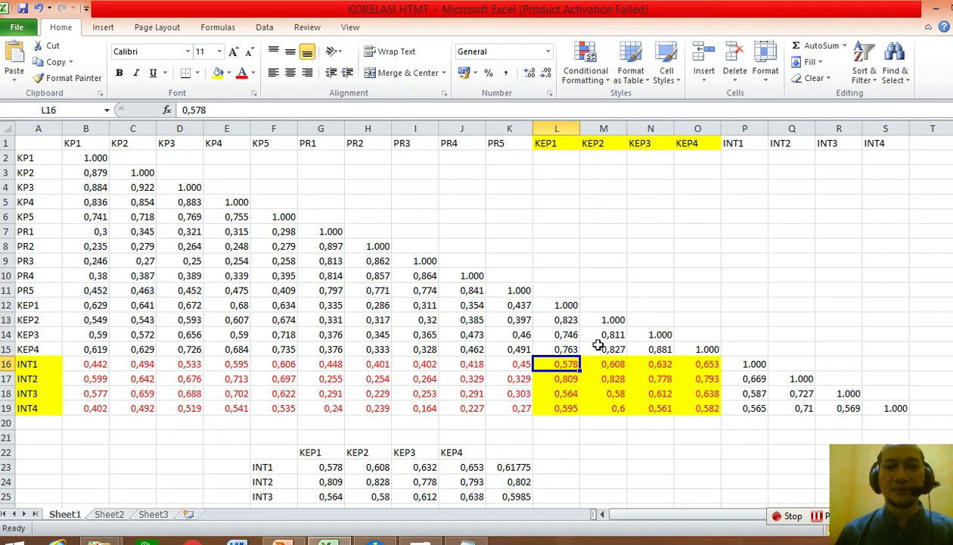
key(shift+Down)
key(shift+Down)
key(shift+Down)
key(shift+Right)
key(shift+Right)
key(shift+Right)
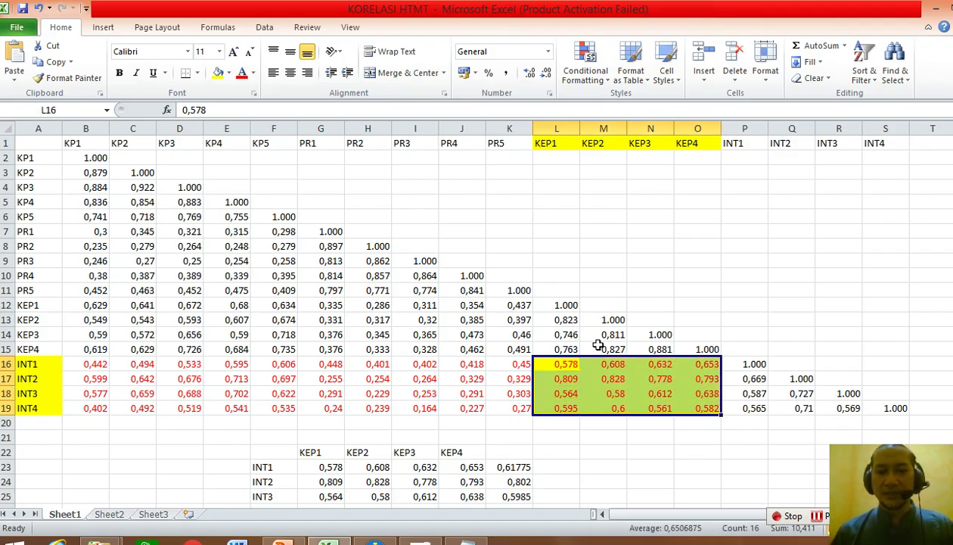
key(ctrl+c)
key(Down)
key(Down)
key(Down)
key(Down)
key(Down)
key(Down)
key(Down)
key(Down)
key(Down)
key(Down)
key(Down)
key(Down)
key(Down)
key(Down)
key(Down)
key(Down)
key(Down)
key(Down)
key(Down)
key(Down)
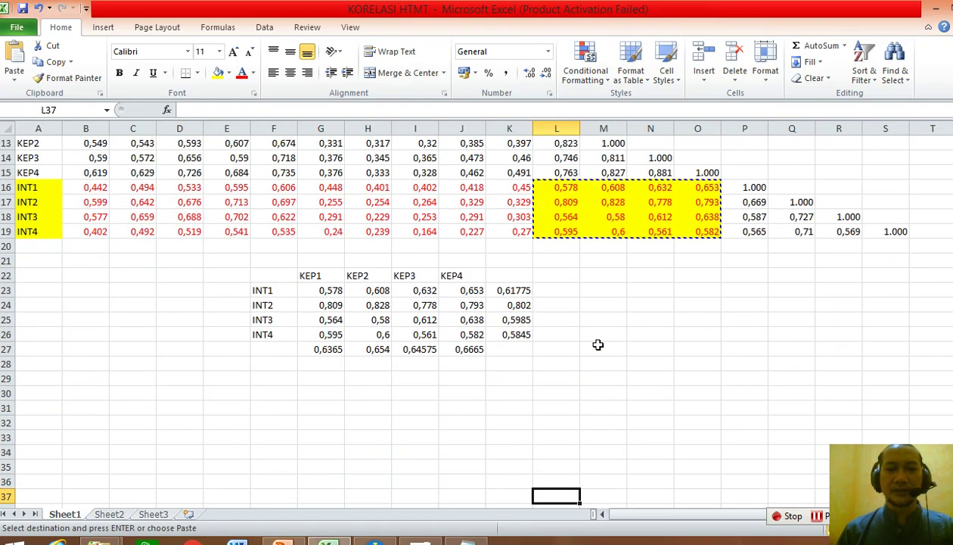
click(327, 290)
key(ctrl+v)
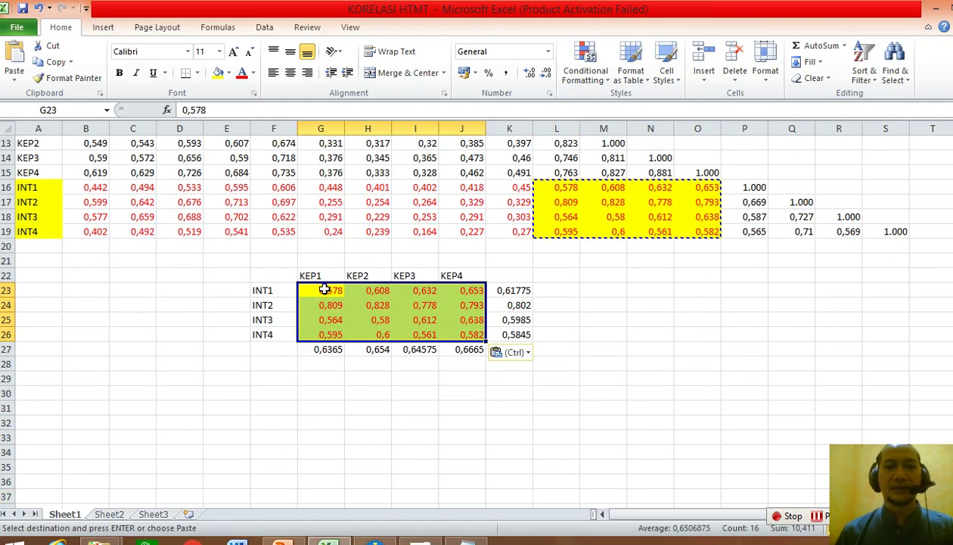
Calculate INT1's average correlation in K23 with =AVERAGE(G23:J23)
key(Right)
key(Right)
key(Right)
key(Right)
text(=)
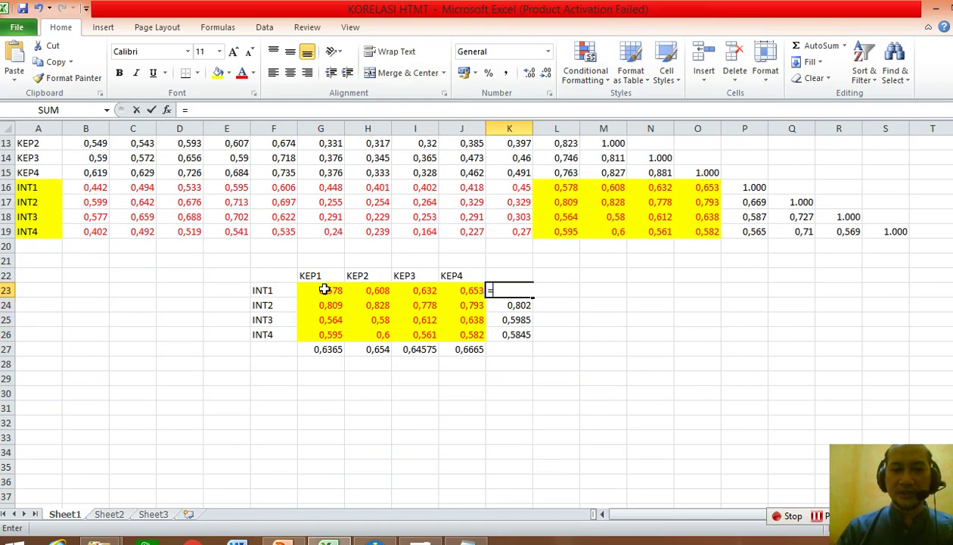
text(AVERAGE()
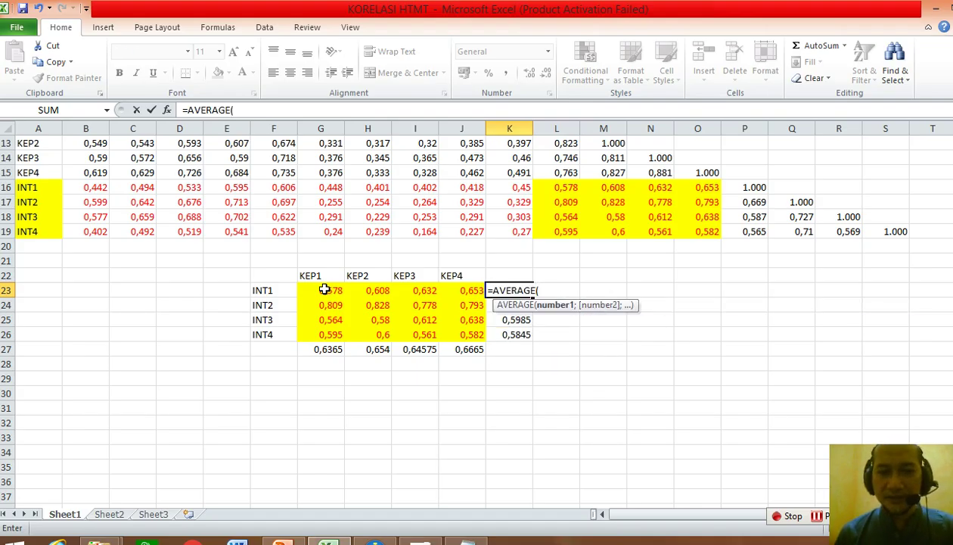
key(Left)
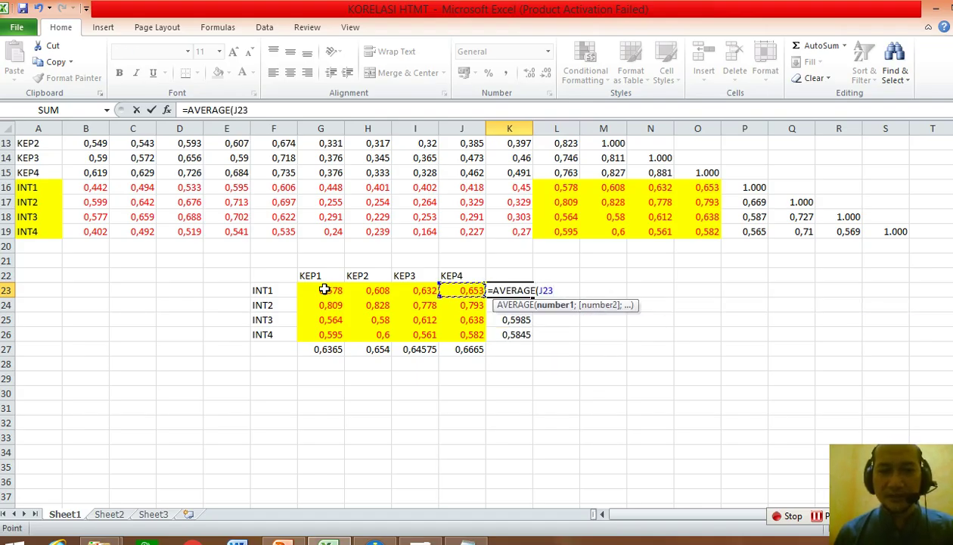
key(shift+Left)
key(shift+Left)
key(shift+Left)
key(Return)
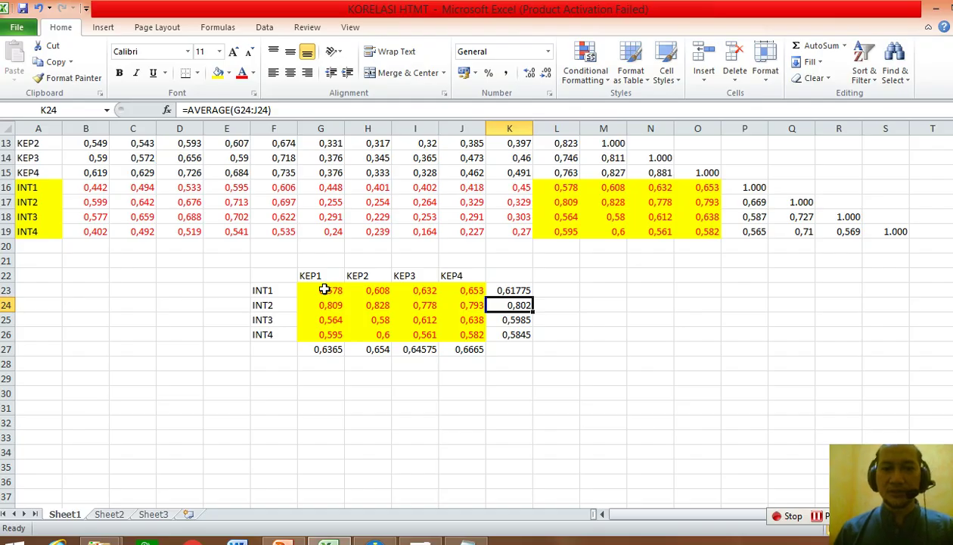
Copy the row average formula from K23 to K24:K26 for INT2 to INT4
key(Up)
key(ctrl+c)
key(Down)
key(ctrl+v)
key(Down)
key(ctrl+v)
key(Down)
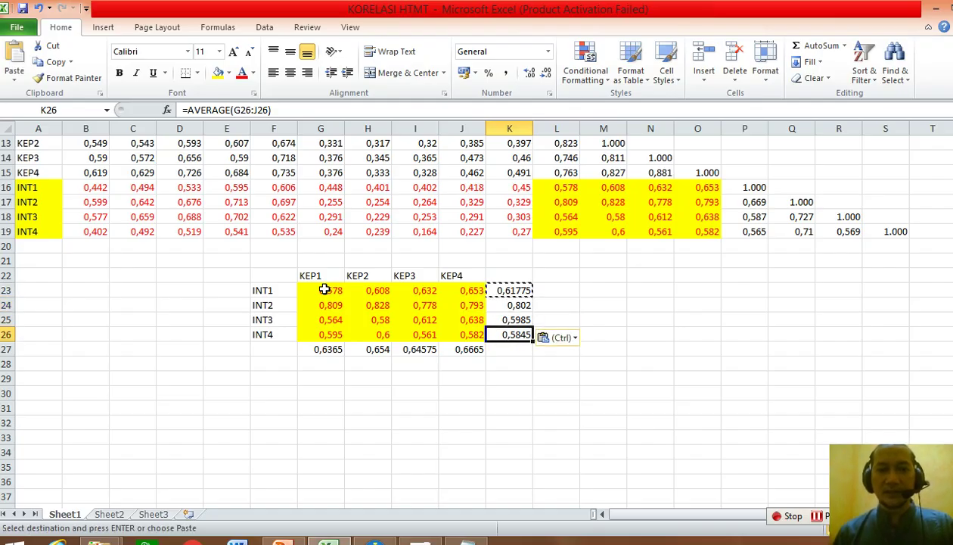
key(ctrl+v)
Calculate KEP1's average correlation in G27 with =AVERAGE(G23:G26)
key(Down)
key(Left)
key(Left)
key(Left)
key(Left)
text(=)
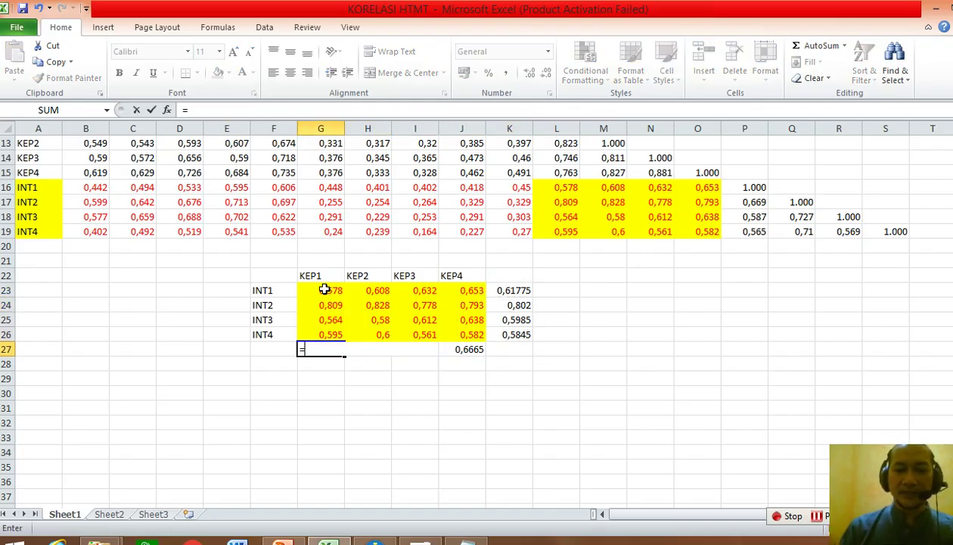
text(AVERAGE()
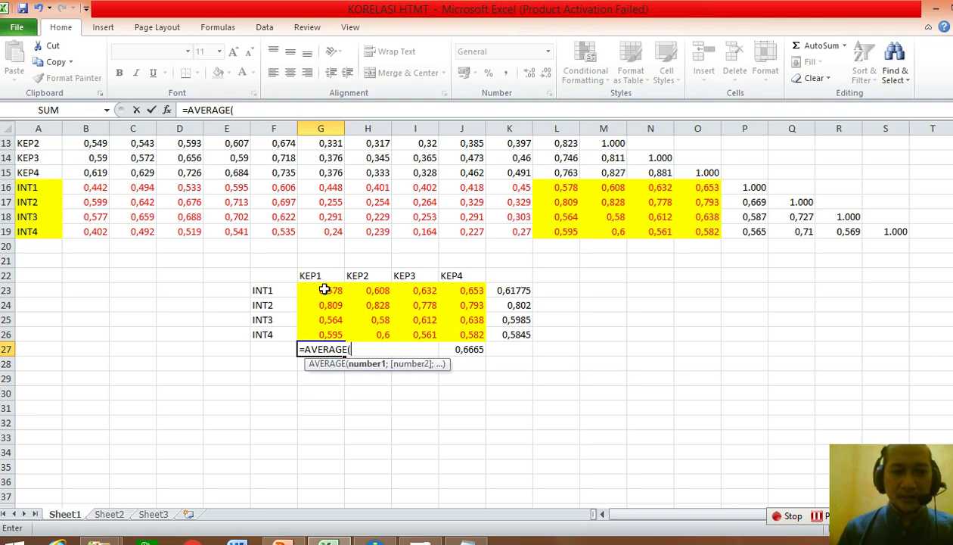
key(Up)
key(shift+Up)
key(shift+Up)
key(shift+Up)
key(Return)
key(Up)
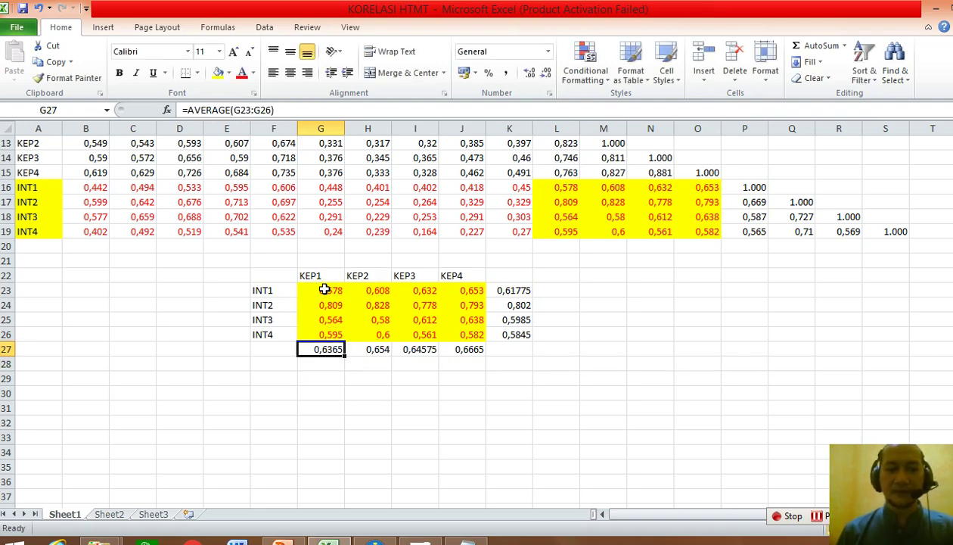
Copy the column average formula from G27 to H27:J27 for KEP2 to KEP4
key(ctrl+c)
key(Right)
key(shift+Right)
key(shift+Right)
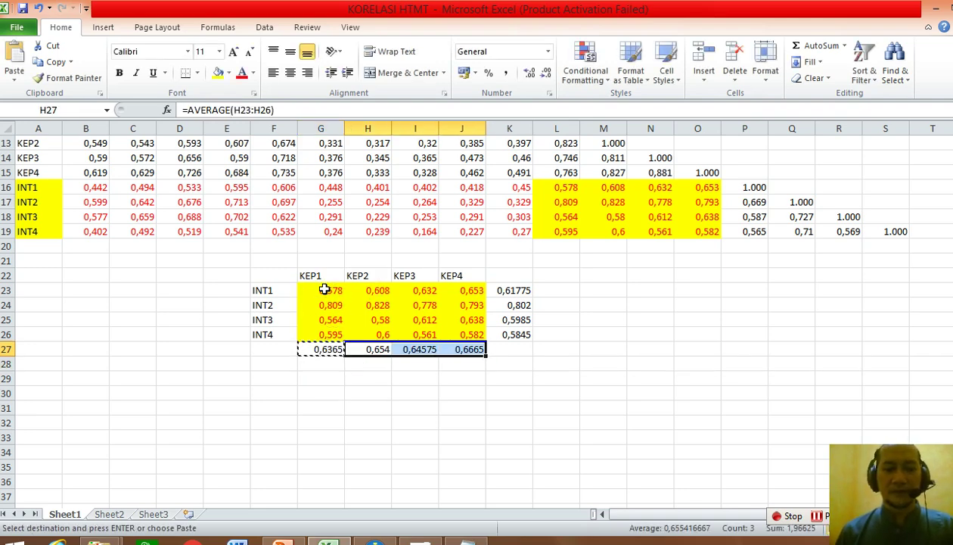
key(ctrl+v)
key(Escape)
key(Down)
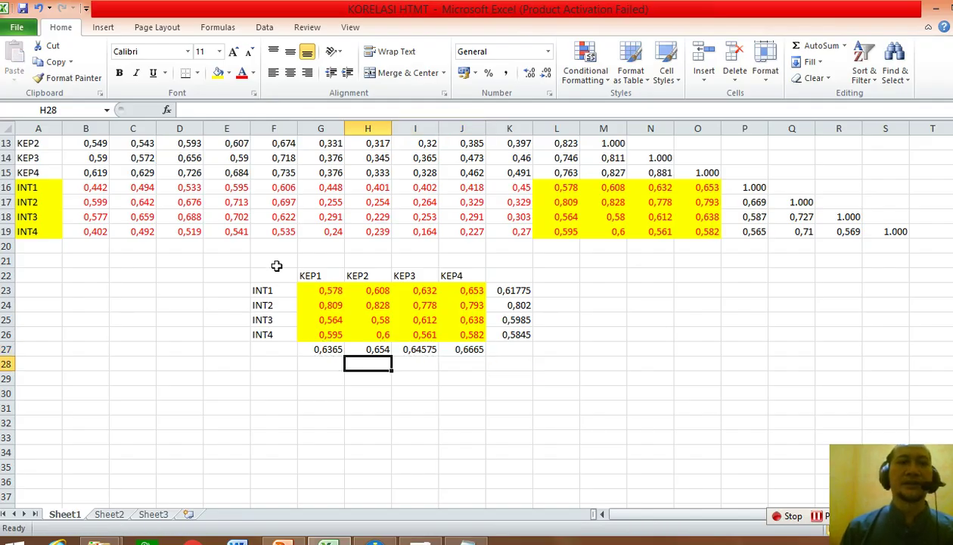
Fill the KEP1 to KEP4 averages in G27:J27 with light green
key(Up)
key(Left)
key(shift+Right)
key(shift+Right)
key(shift+Right)
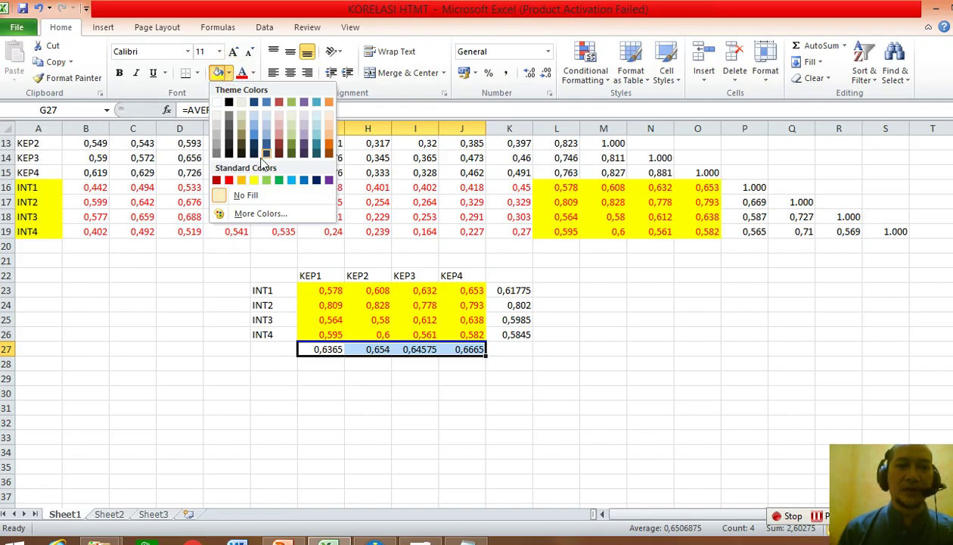
click(266, 181)
key(Down)
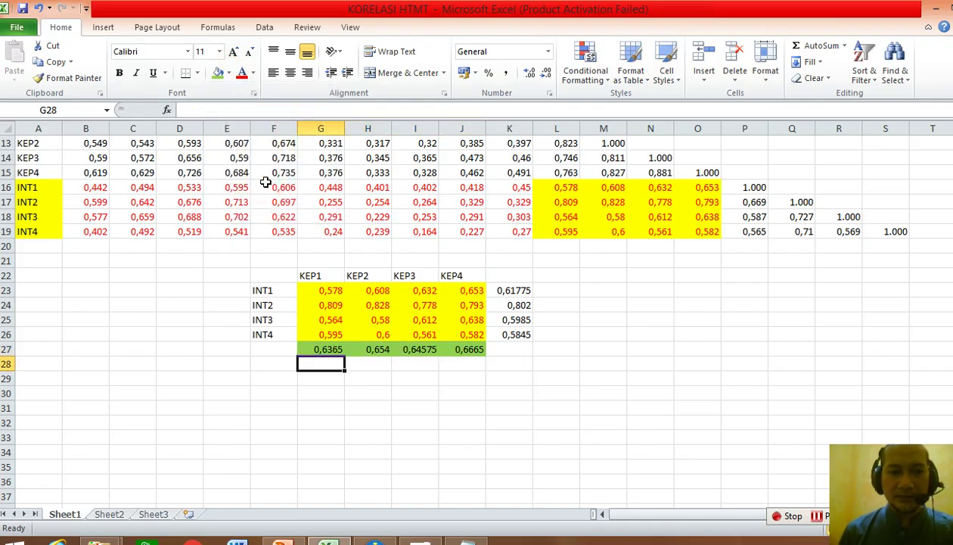
Examine the enlarged table of INT and KEP correlations with its averages in F22:K27
click(272, 276)
drag(272, 277, 463, 360)
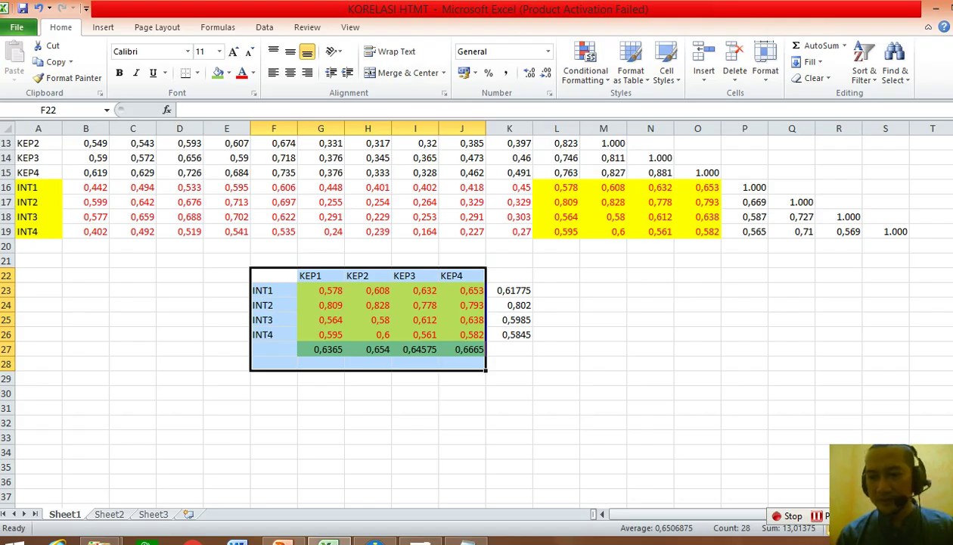
scroll(477, 314, up, 5)
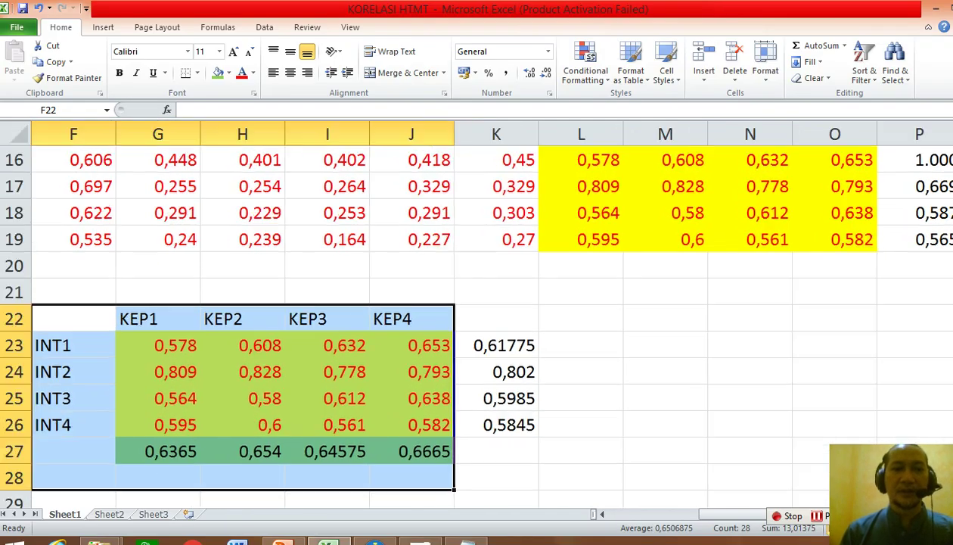
key(Down)
key(Down)
key(Down)
key(Down)
key(Down)
key(Down)
key(Down)
key(Down)
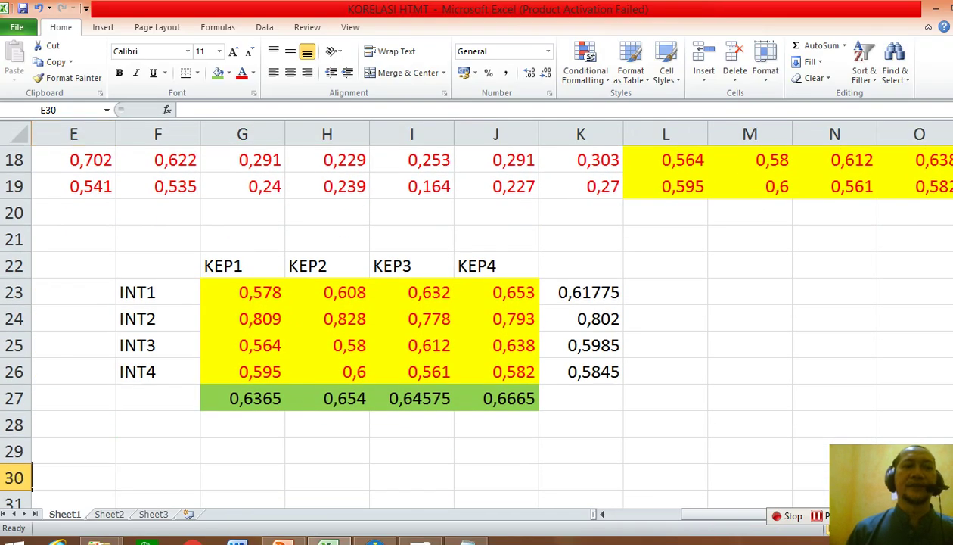
key(Right)
key(Up)
key(Up)
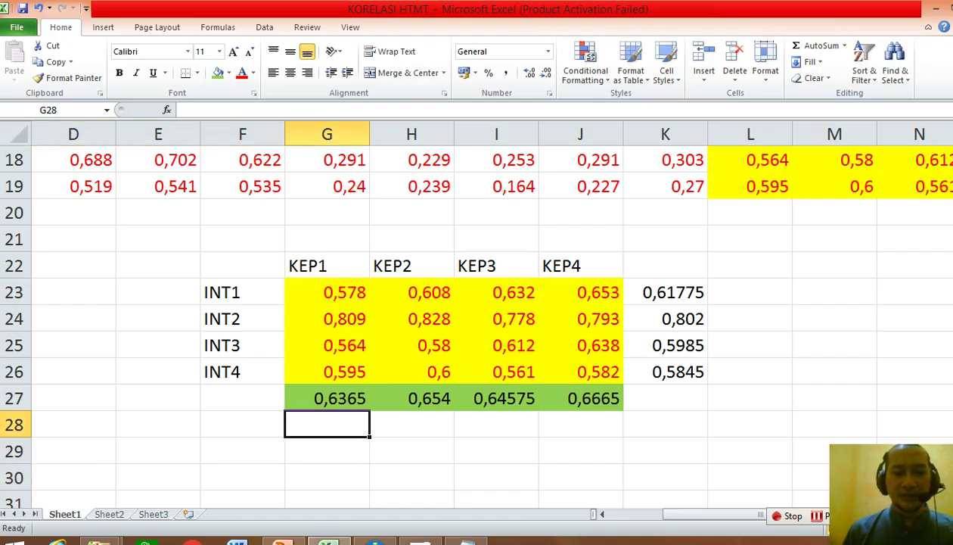
key(Up)
key(Up)
key(Up)
key(Up)
key(Up)
key(Up)
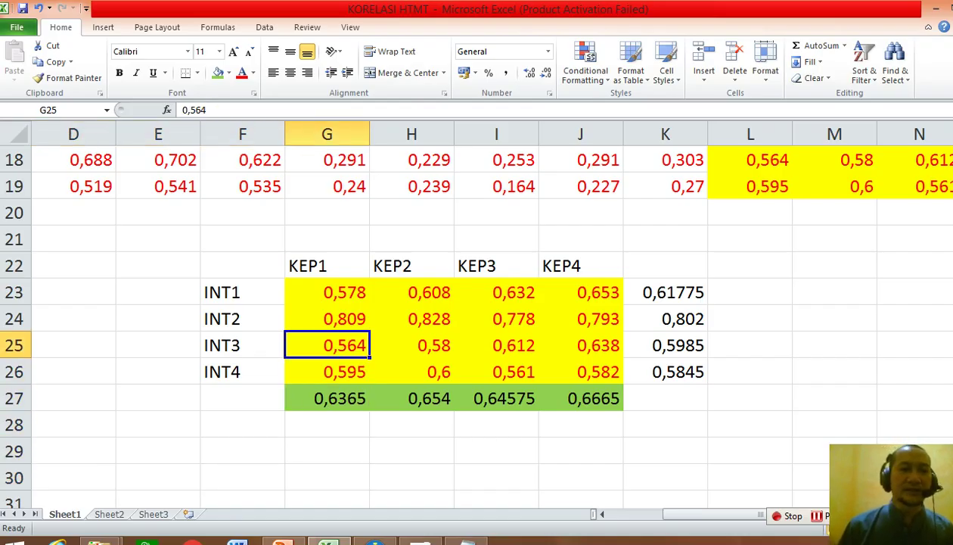
key(Right)
key(Right)
key(Right)
key(Left)
key(Left)
key(Left)
key(Left)
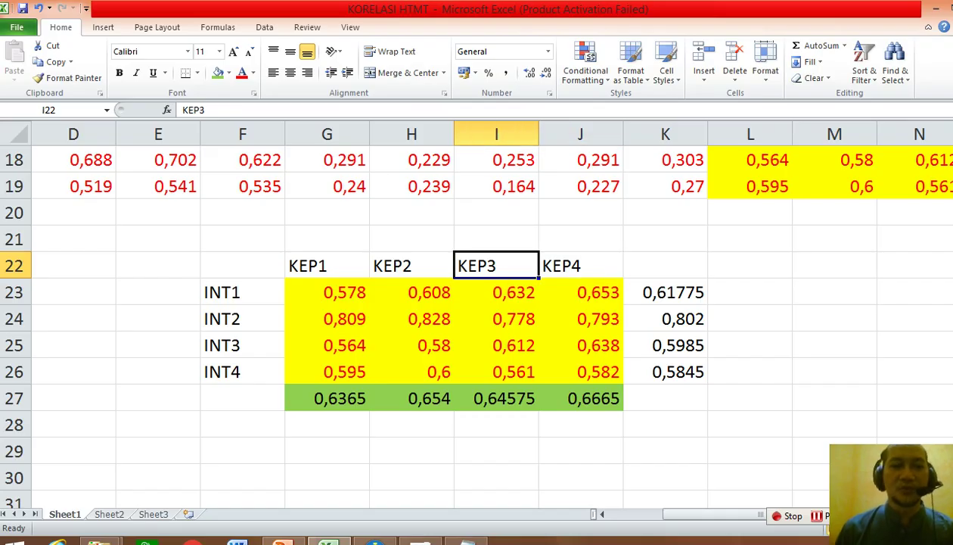
Fill the INT1 to INT4 averages in K23:K26 with light orange
key(Down)
key(Right)
key(Right)
key(Right)
key(Right)
key(Right)
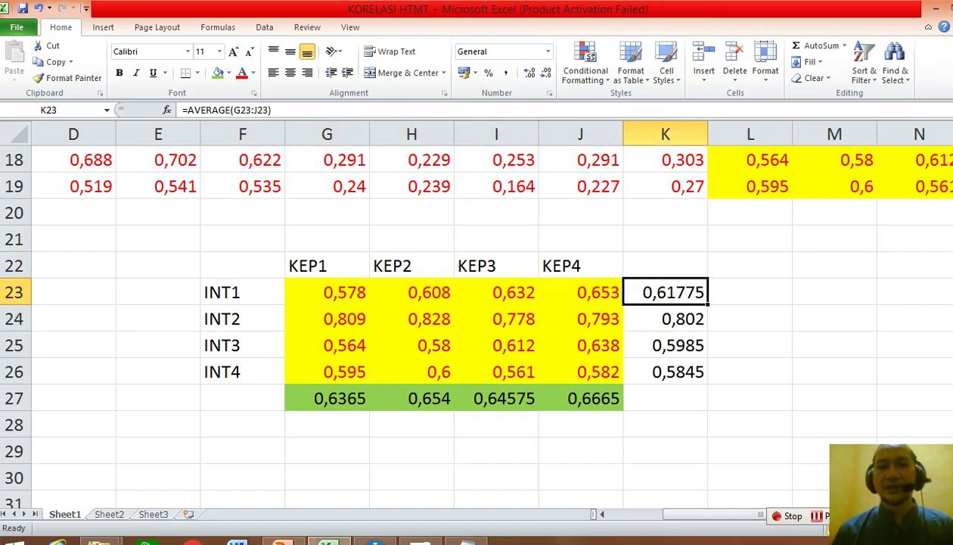
key(shift+Down)
key(shift+Down)
key(shift+Down)
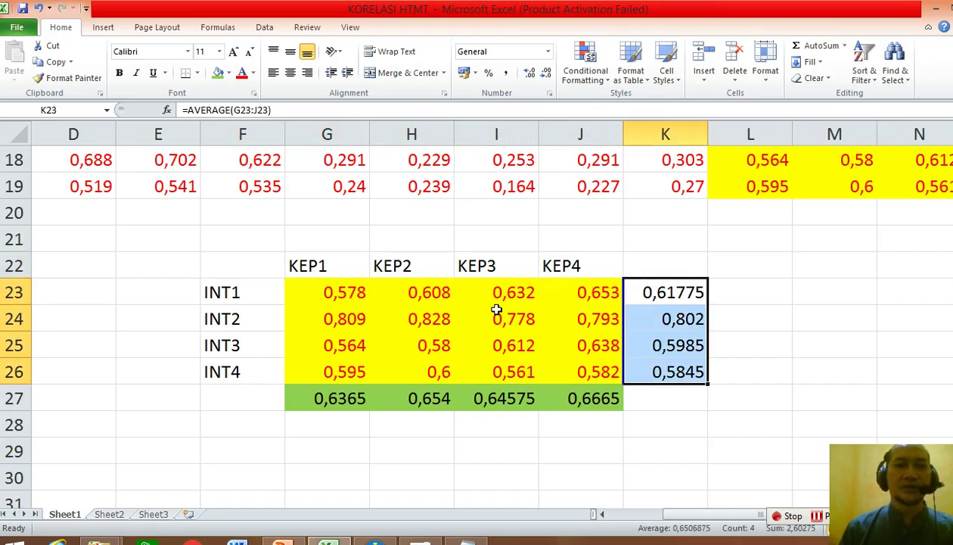
click(230, 73)
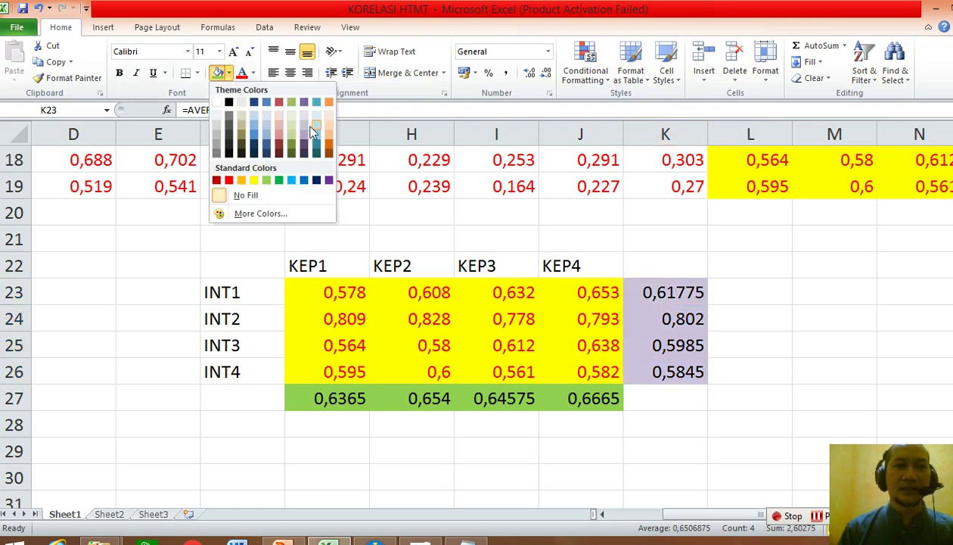
click(331, 142)
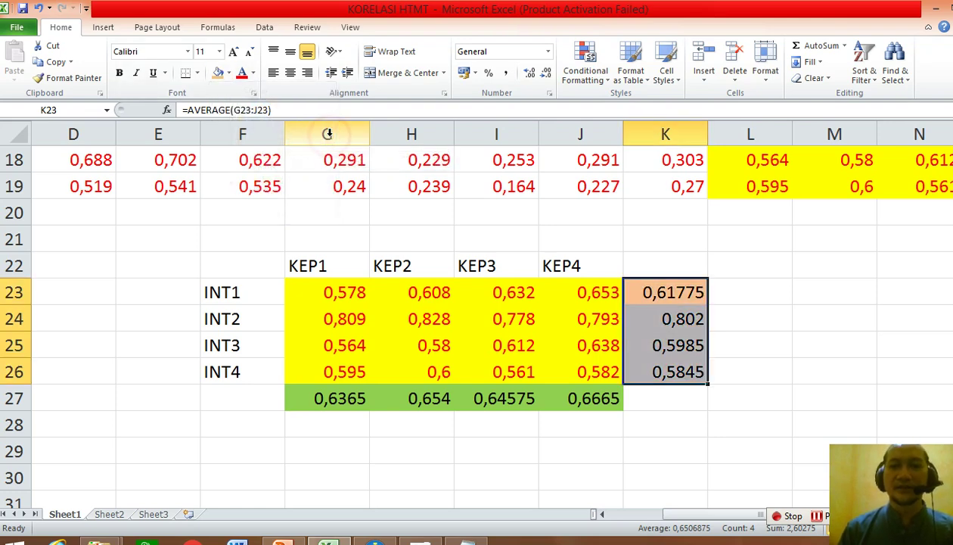
Review the individual correlations of the INT indicators with the KEP indicators in G23:J26
key(Left)
key(Left)
key(Right)
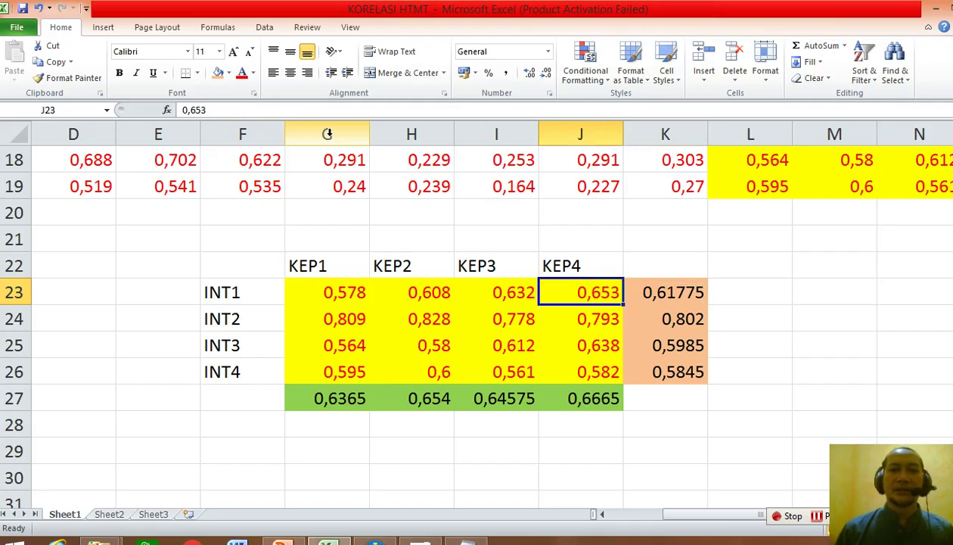
key(Left)
key(Left)
key(Left)
key(Left)
key(Down)
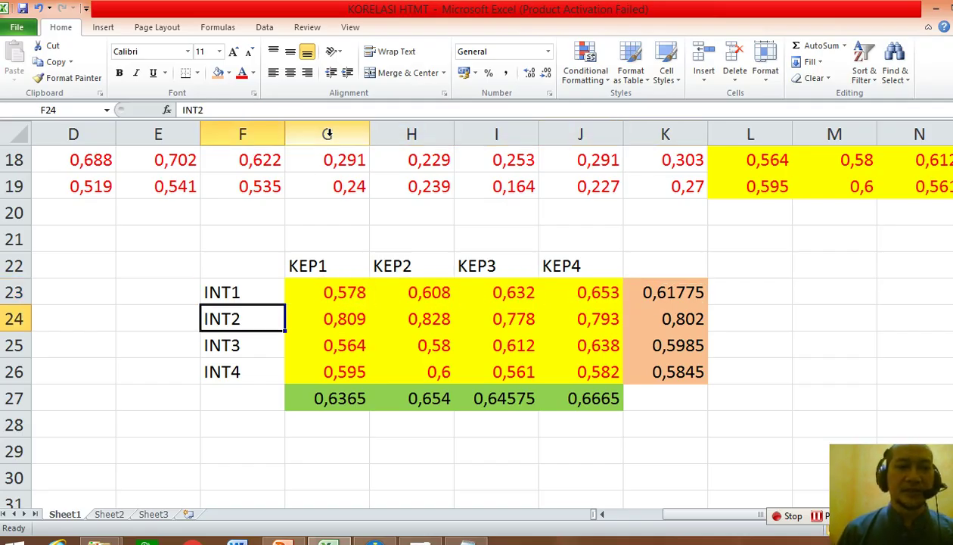
key(Down)
key(Right)
key(Right)
key(Up)
key(Up)
key(Left)
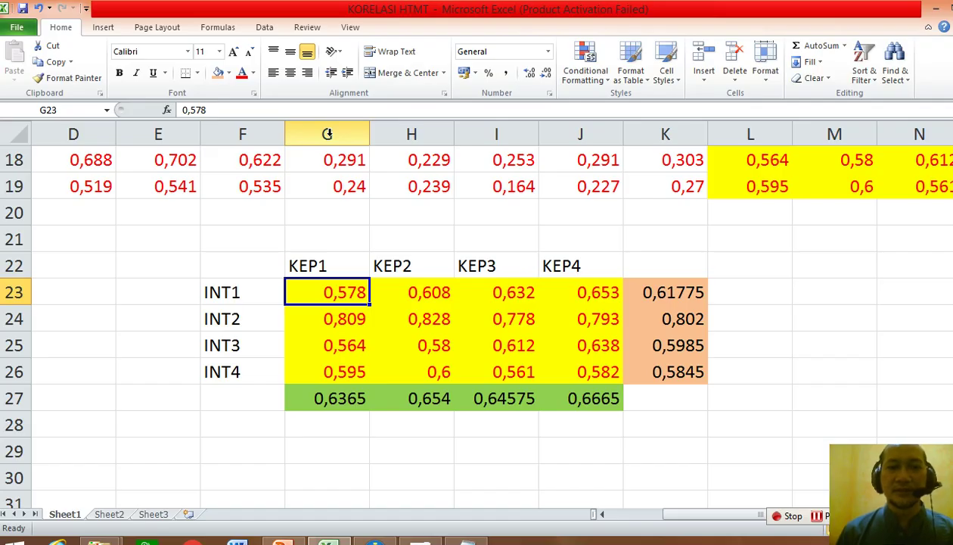
Label the row averages column with the header RERATA in K22
key(Right)
key(Right)
key(Right)
key(Right)
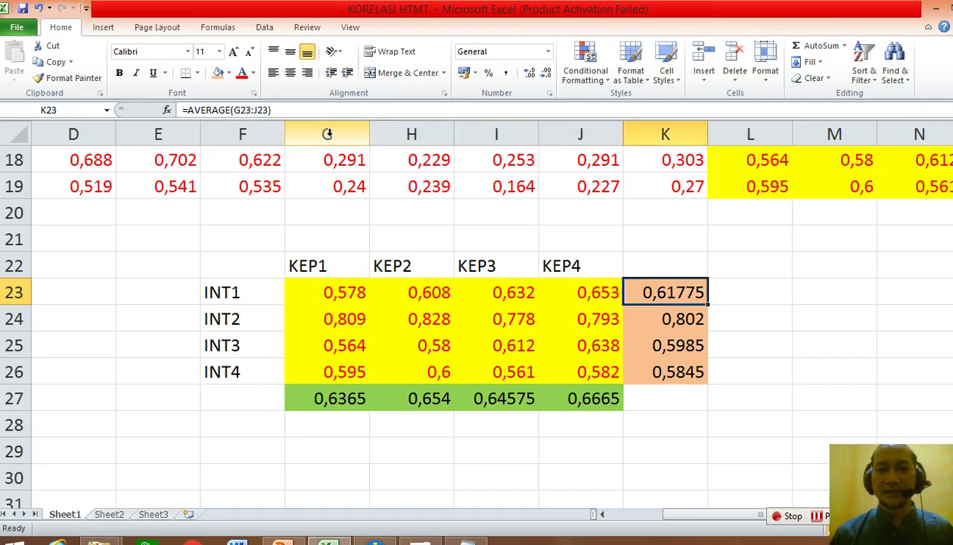
key(Up)
text(RERAT)
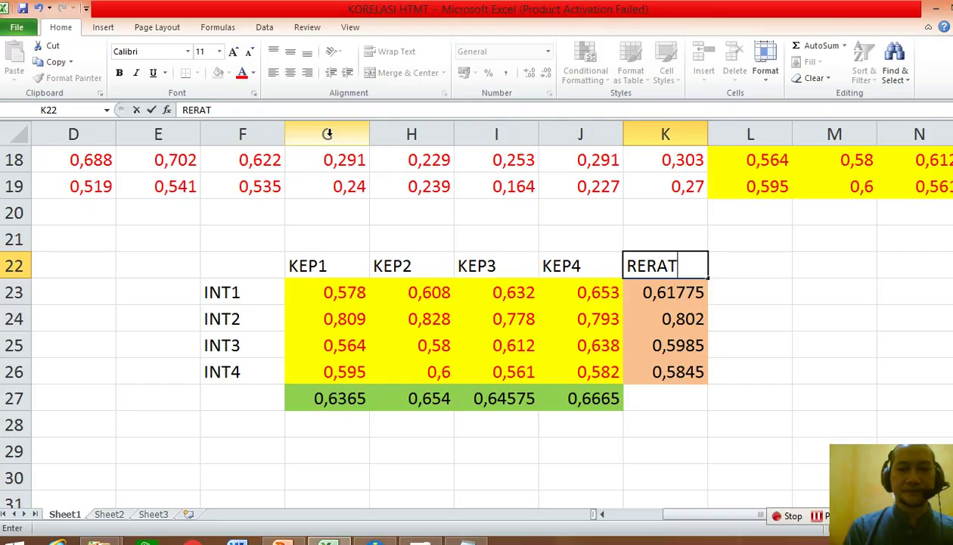
text(A)
key(Return)
Label the column averages row RERATA in F27
key(Down)
key(Down)
key(Down)
key(Down)
key(Left)
key(Left)
key(Left)
key(Left)
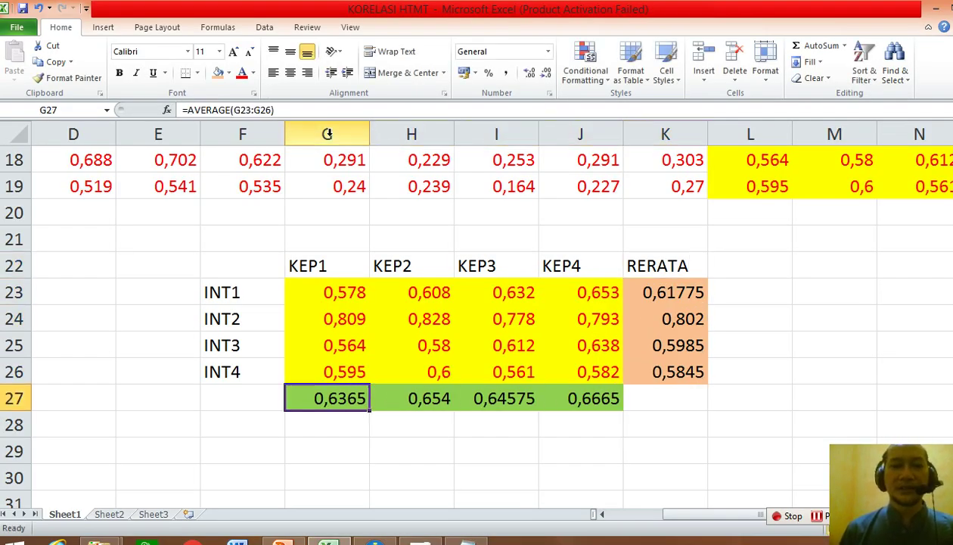
key(Left)
text(RET)
key(BackSpace)
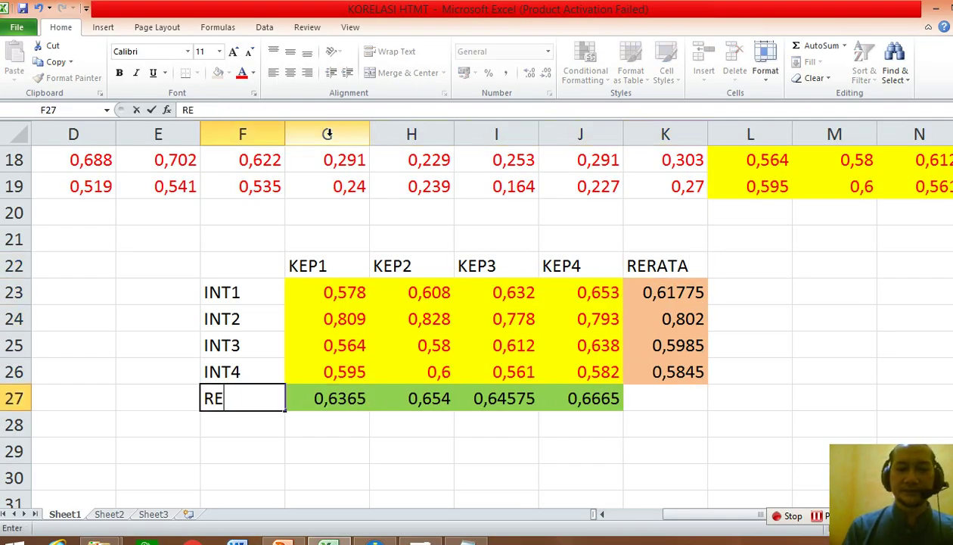
text(RATA)
key(Right)
key(Right)
key(Right)
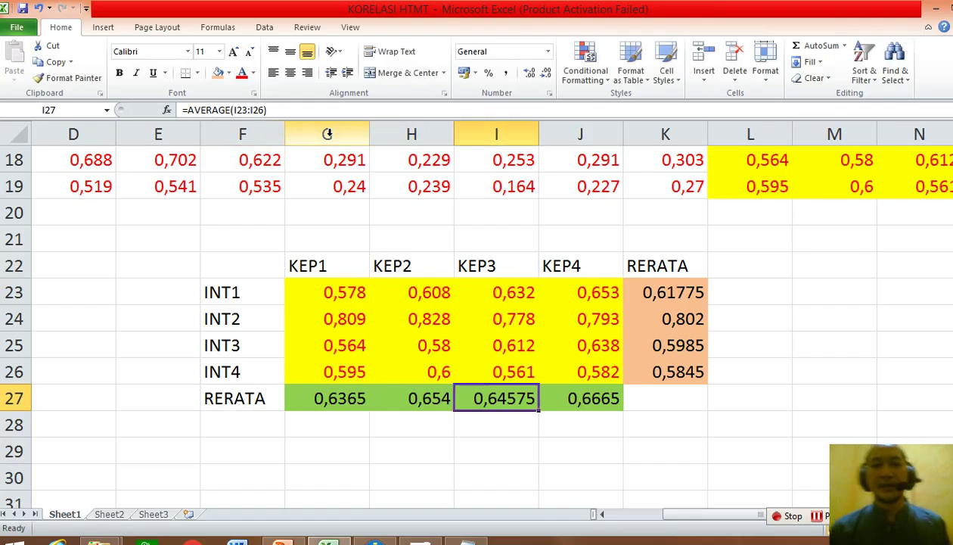
Format the INT1 to INT4 row averages in K23:K26 as numbers with four decimal places
key(Right)
key(Right)
key(Up)
key(Up)
key(Up)
key(Up)
key(shift+Down)
key(shift+Down)
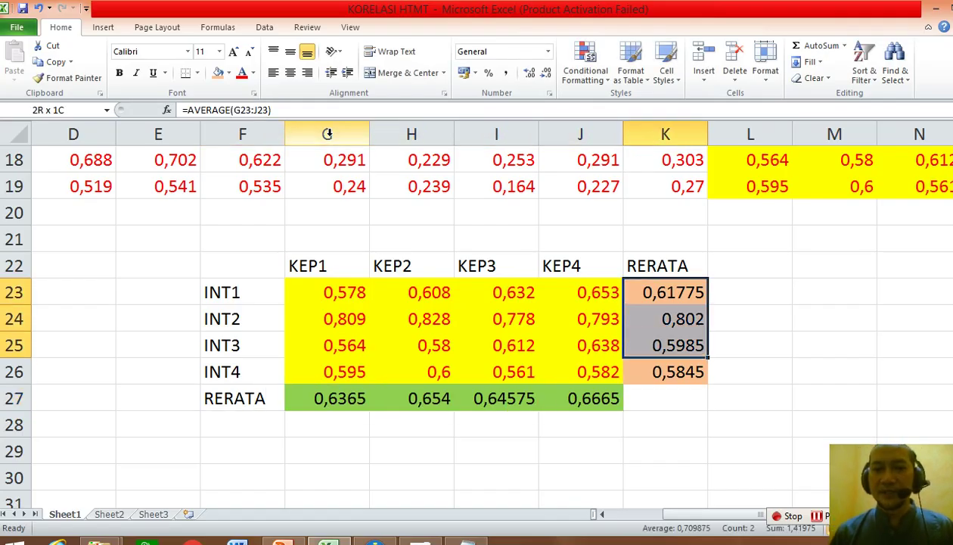
key(shift+Down)
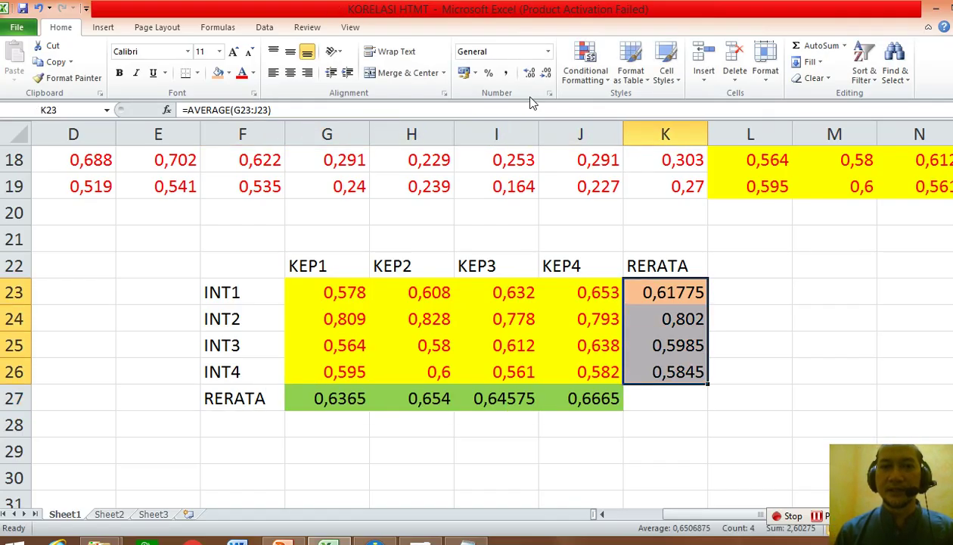
click(531, 73)
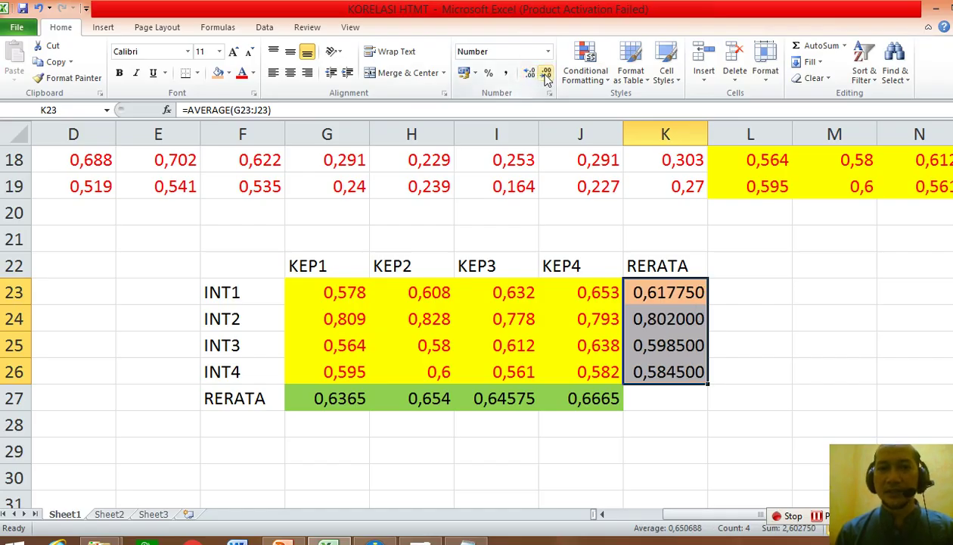
click(546, 74)
click(546, 74)
Highlight the INT2 row average in K24 and its label in F24 with a yellow fill
key(Down)
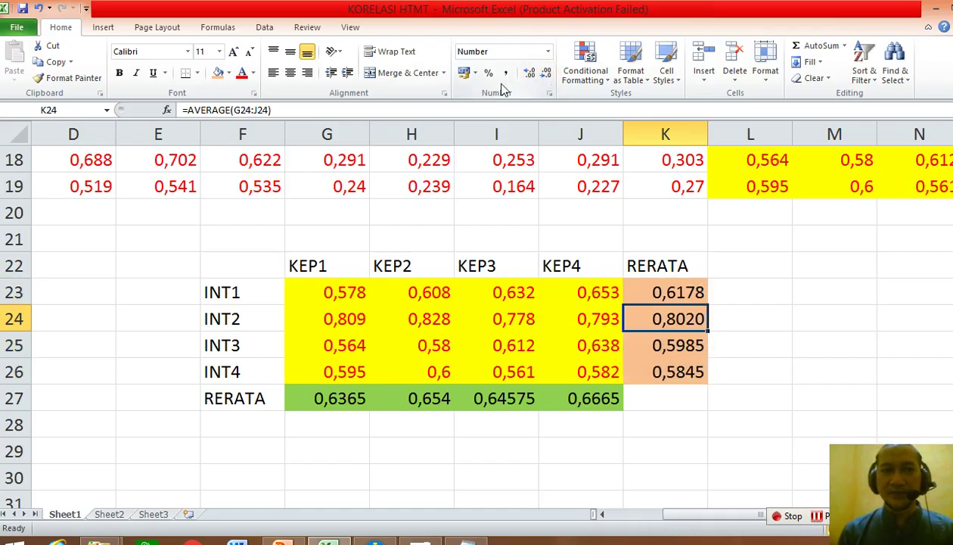
click(229, 73)
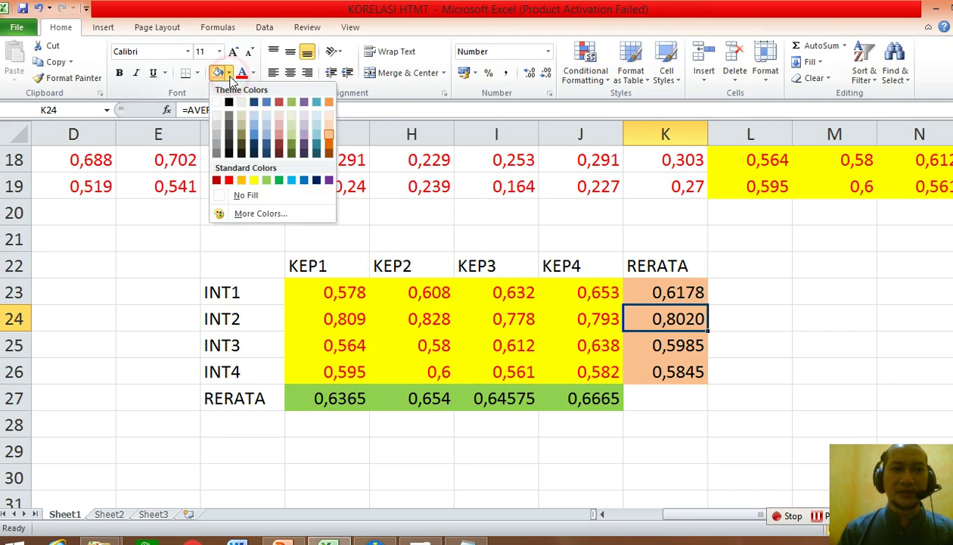
key(Escape)
key(Left)
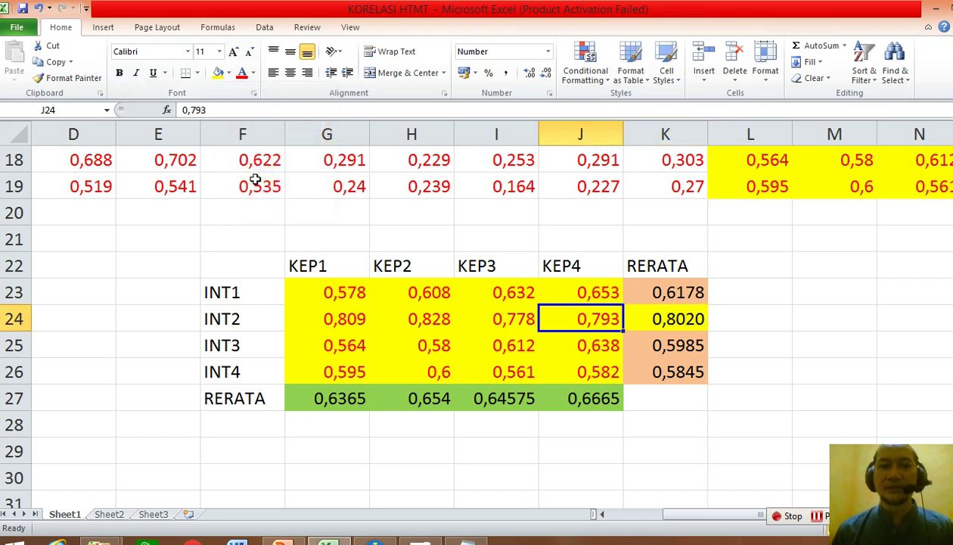
key(Left)
key(Left)
key(Left)
key(Left)
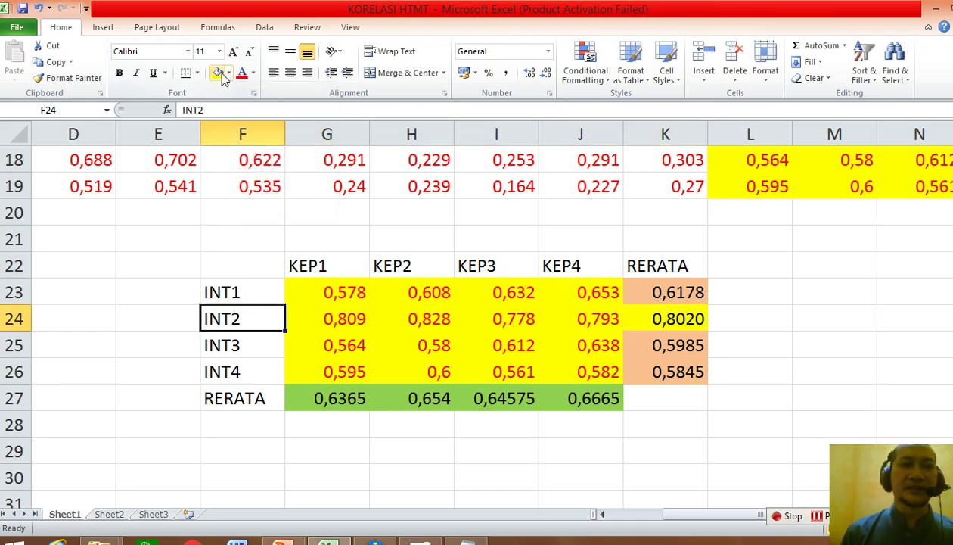
click(219, 75)
Examine the INT2 correlations with KEP1 to KEP4 and their average in row 24
key(Right)
key(Right)
key(Right)
key(Right)
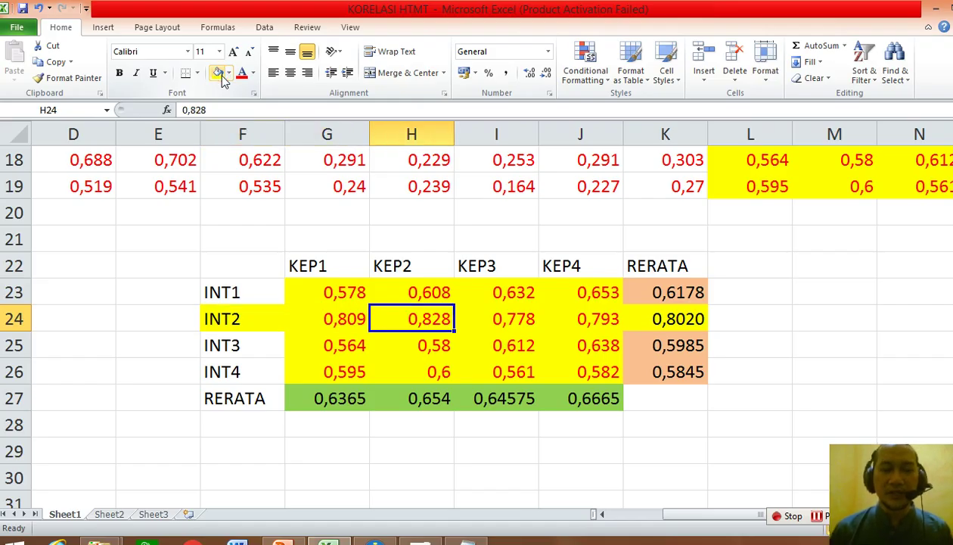
key(Up)
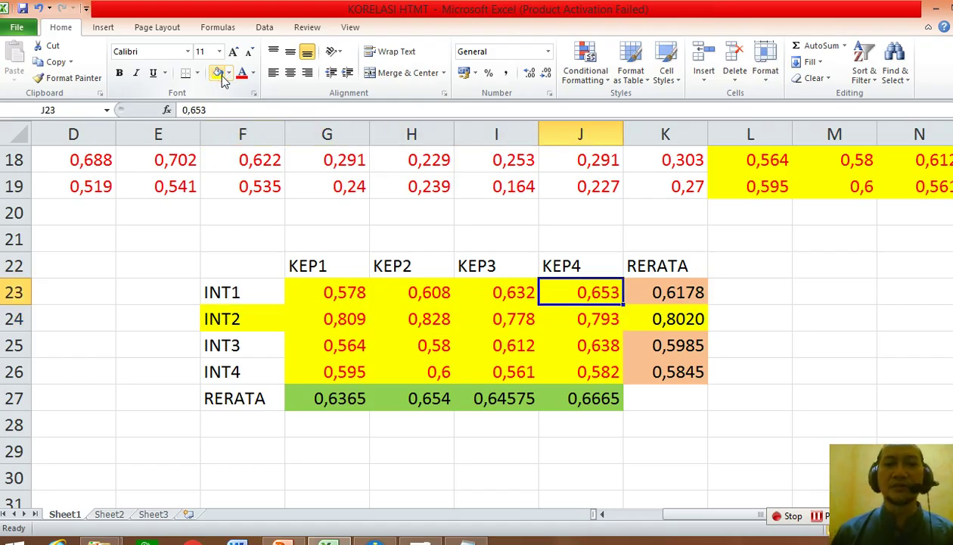
key(Down)
key(Left)
key(Left)
key(Left)
key(ctrl+z)
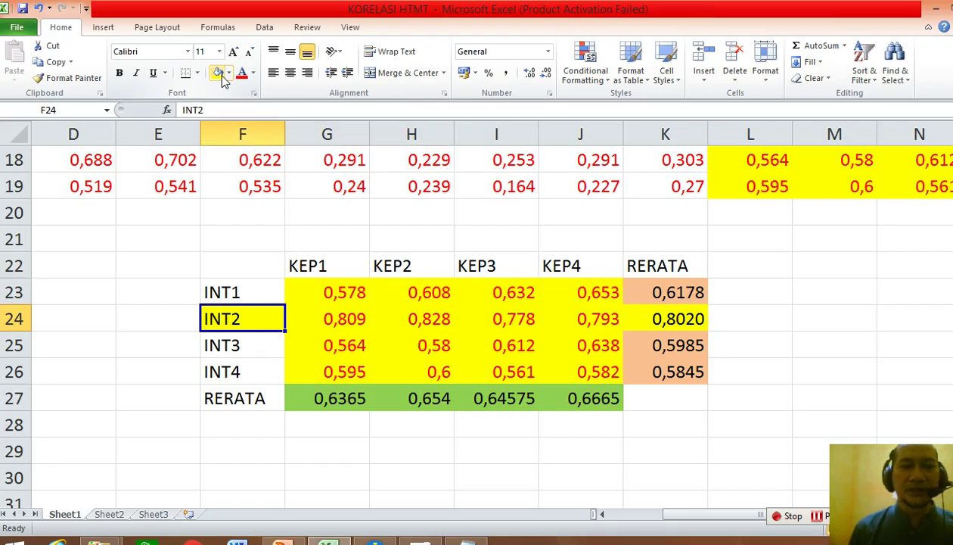
click(222, 77)
key(Right)
key(Right)
key(Right)
key(Right)
key(Right)
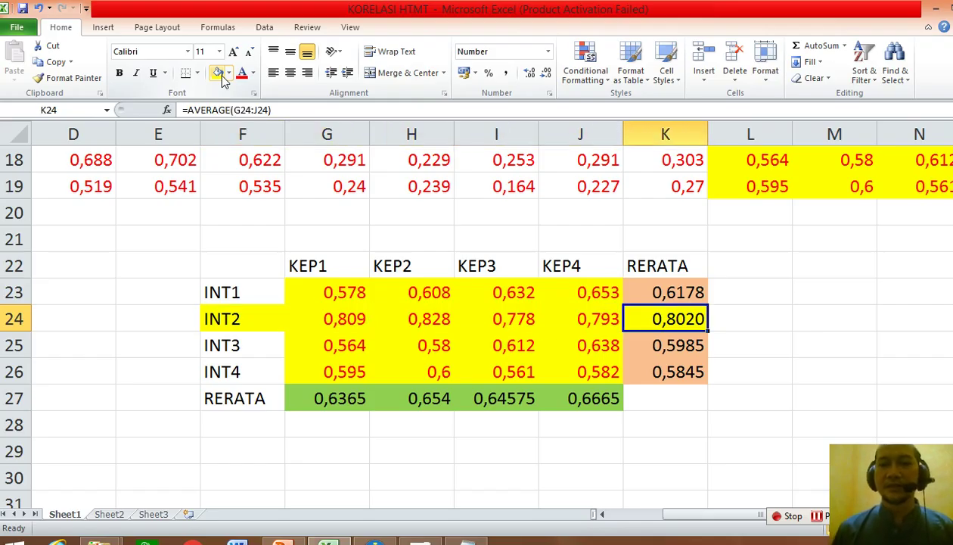
Compare the KEP column averages in G27:J27 and fill the highest one, in J27, with yellow
key(Down)
key(Down)
key(Down)
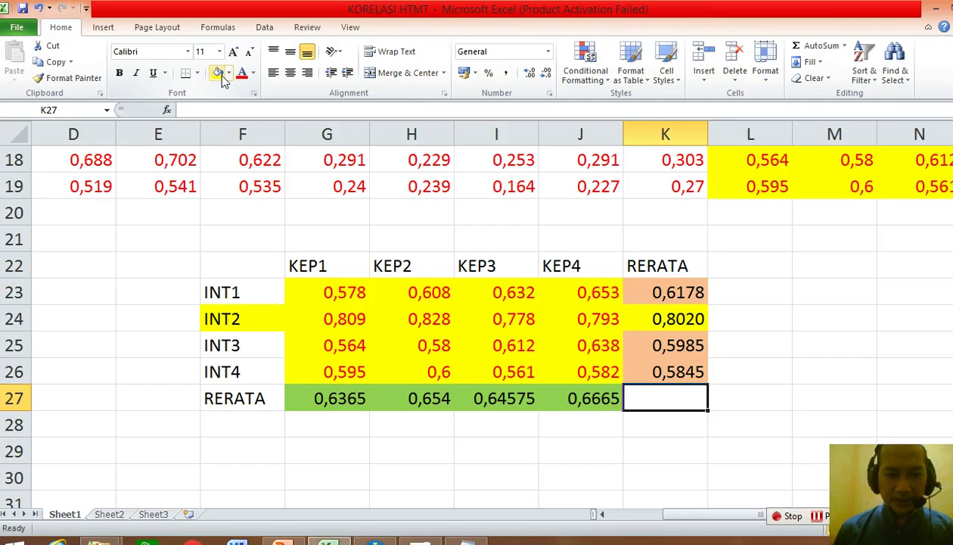
key(Left)
key(Left)
key(Left)
key(Left)
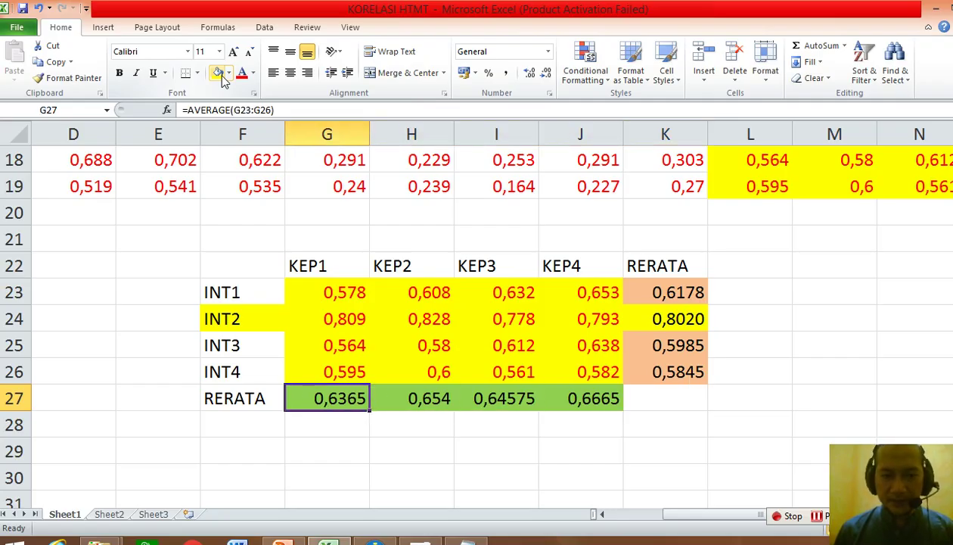
key(Right)
key(Right)
key(Right)
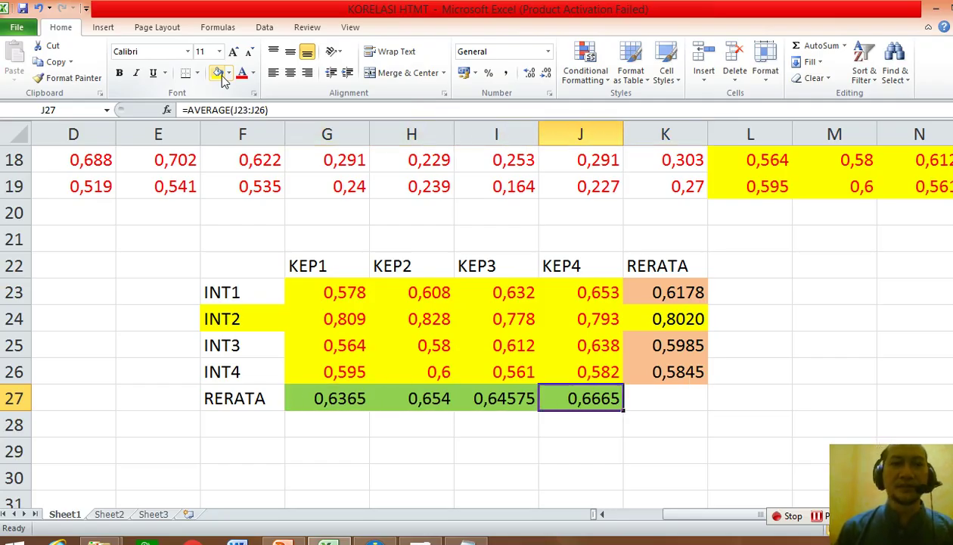
click(220, 74)
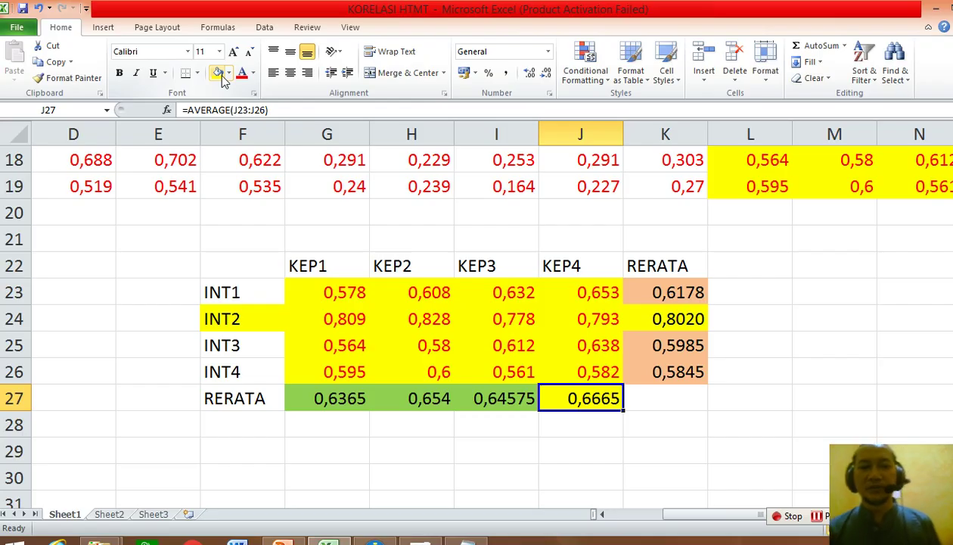
Fill the KEP4 column header in J22 with yellow
key(Up)
key(Up)
key(Up)
key(Up)
key(Up)
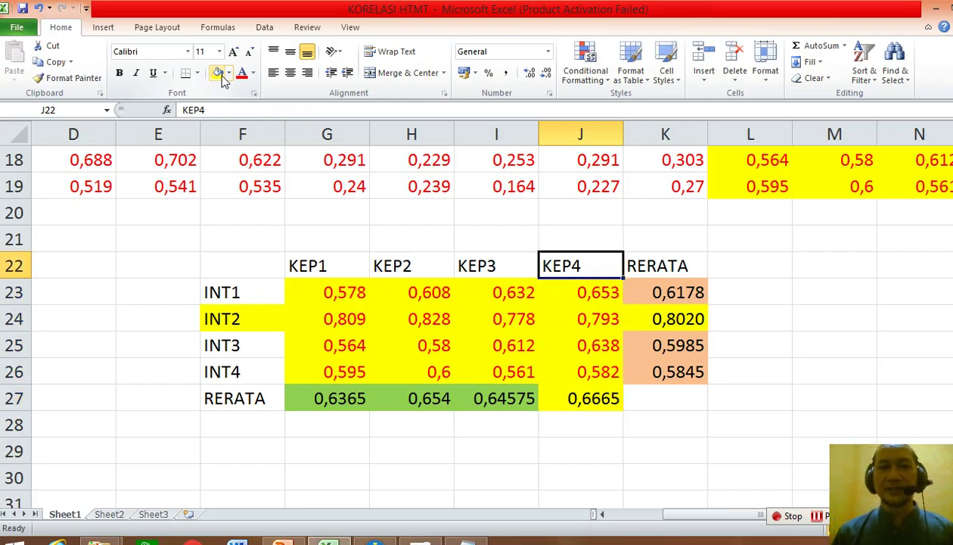
click(219, 75)
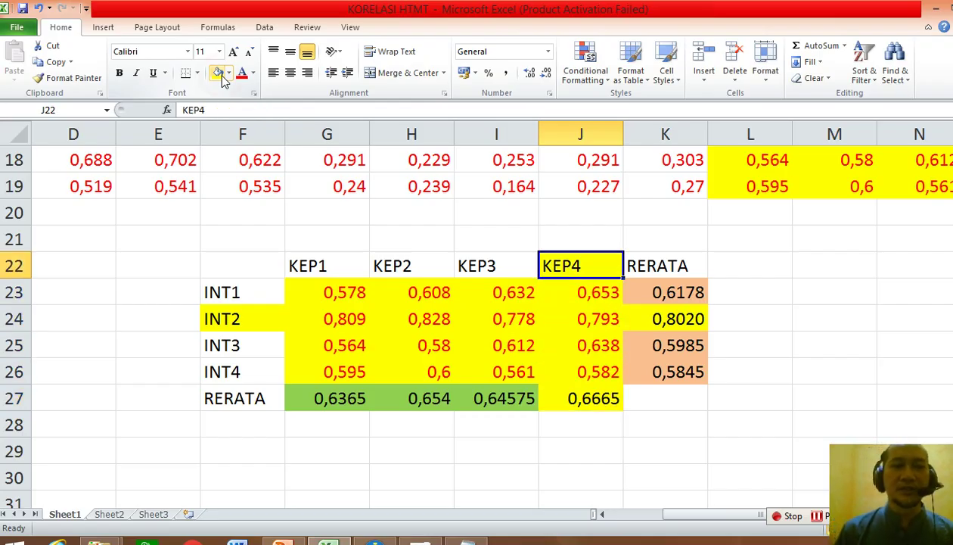
Enter the note "JIKA SETELAH MENGHILNGKAN INT2, NILAI HTMT < 0,90 MAKA SELESAI" in F29
click(239, 321)
key(Down)
key(Down)
key(Down)
key(Down)
key(Down)
key(Down)
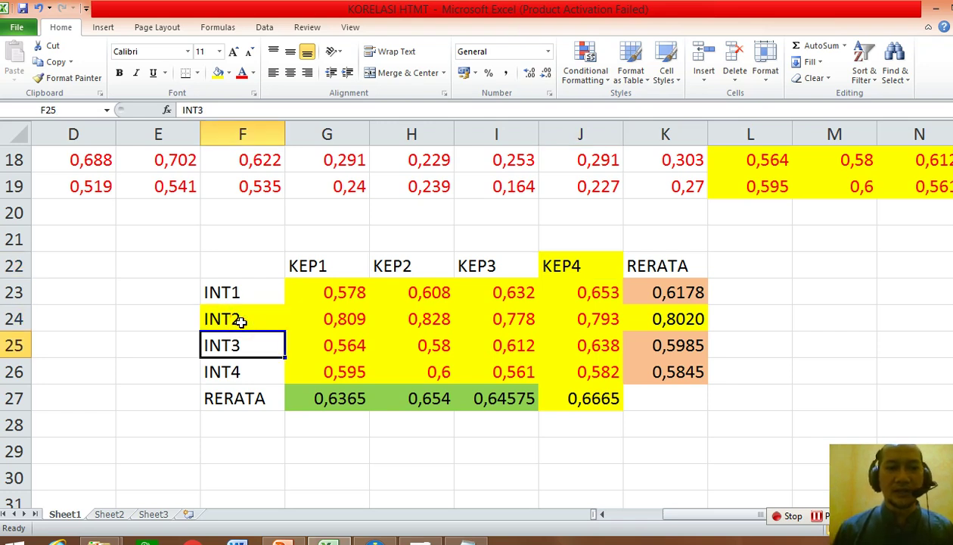
key(Up)
text(JIKA)
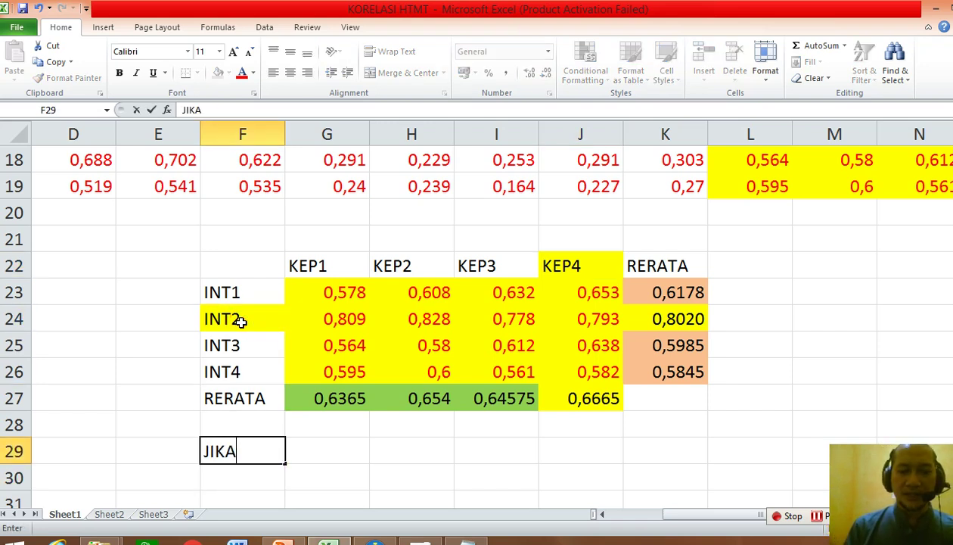
text( SETELAH MEN)
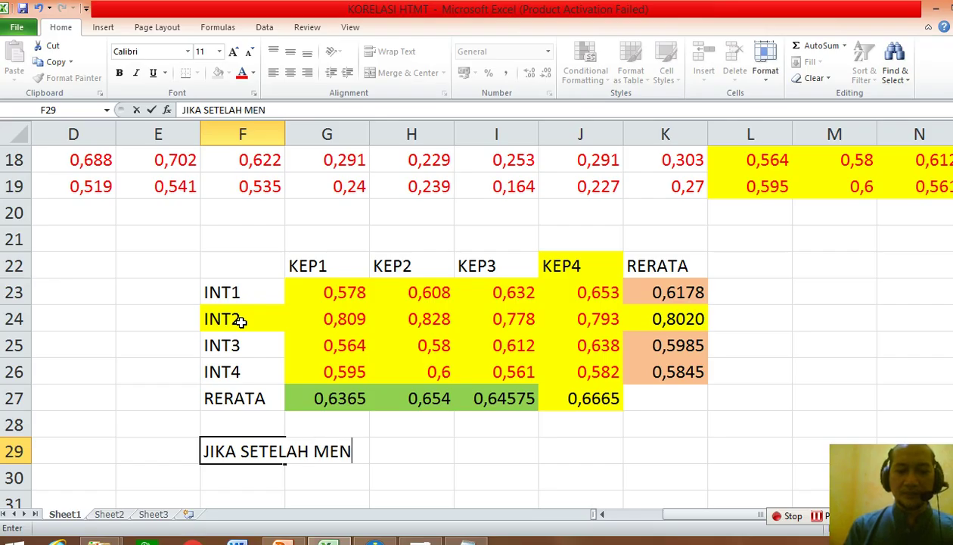
text(GHILNGKAN INT2)
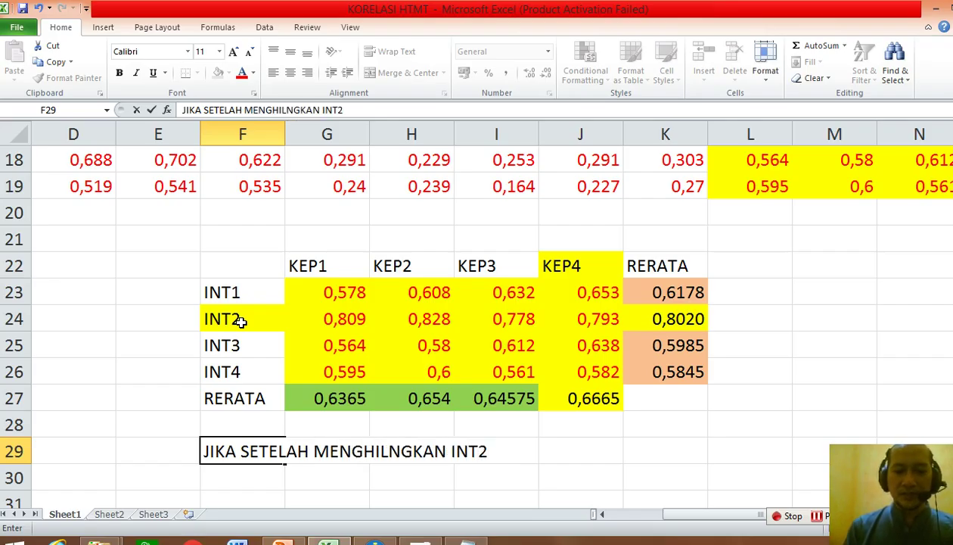
text(, NILAI)
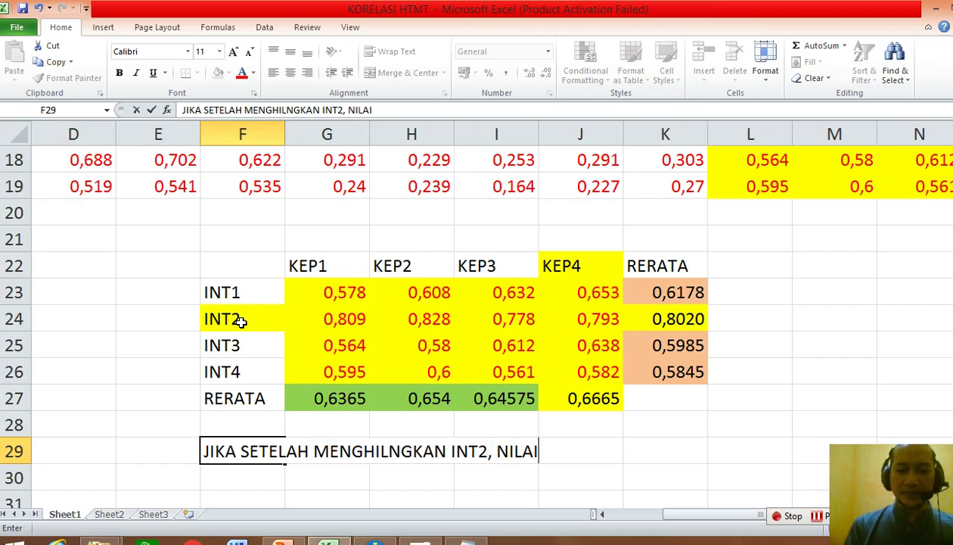
text( HTMT < )
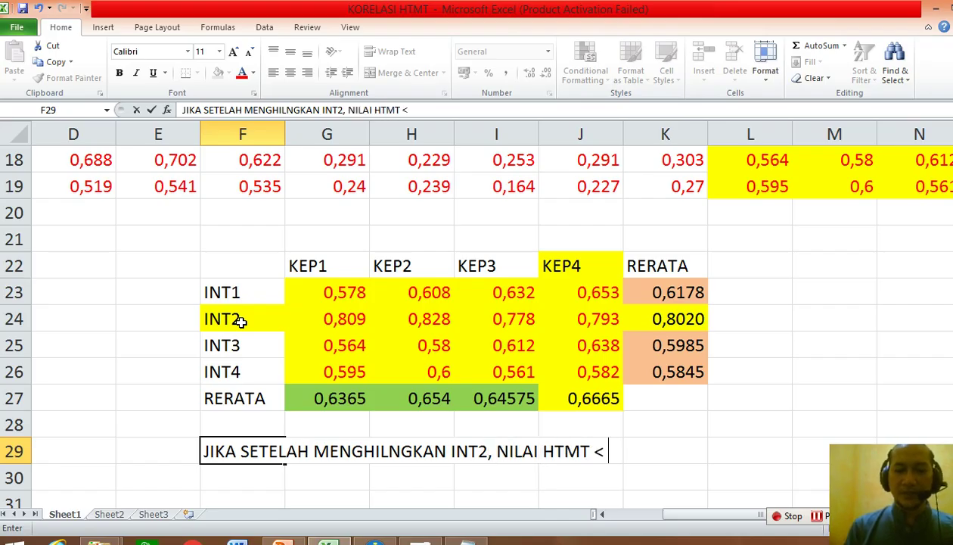
text(0,90 MAKA SELESAI)
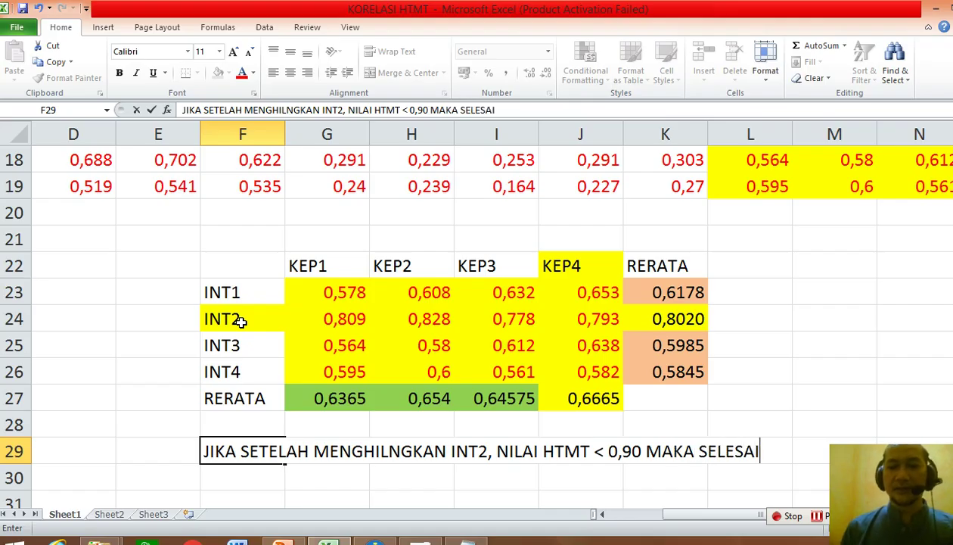
key(Return)
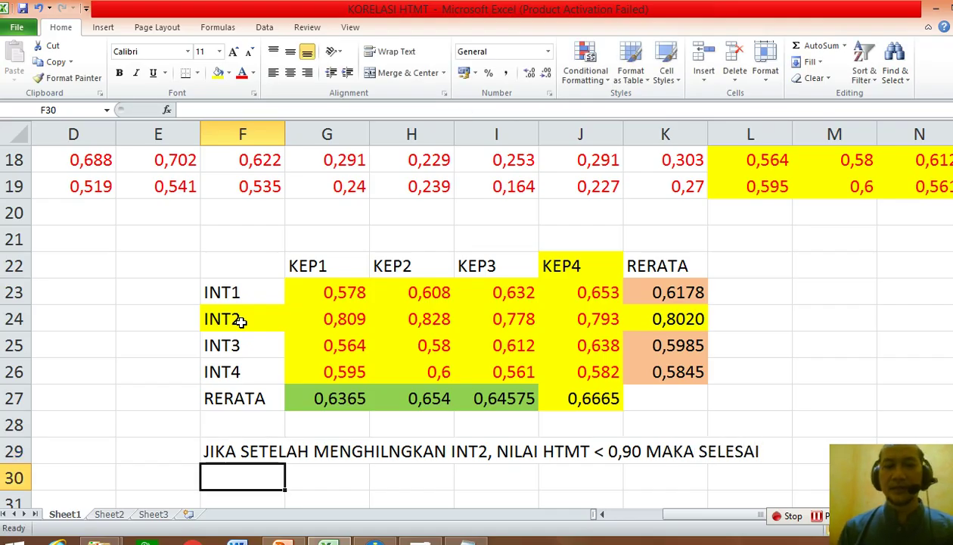
Review the note in row 29 and the highlighted KEP4 column up to its header in J22
key(Up)
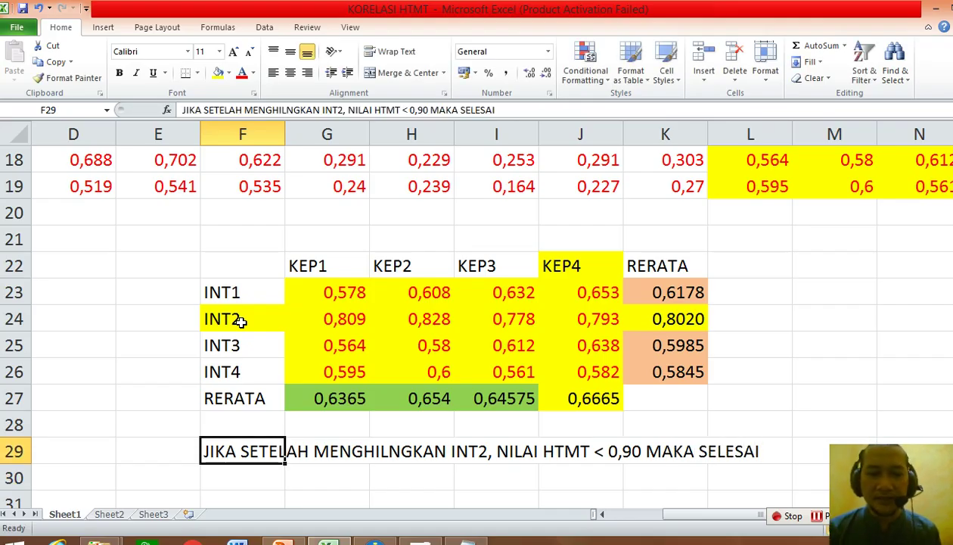
key(Right)
key(Right)
key(Right)
key(Right)
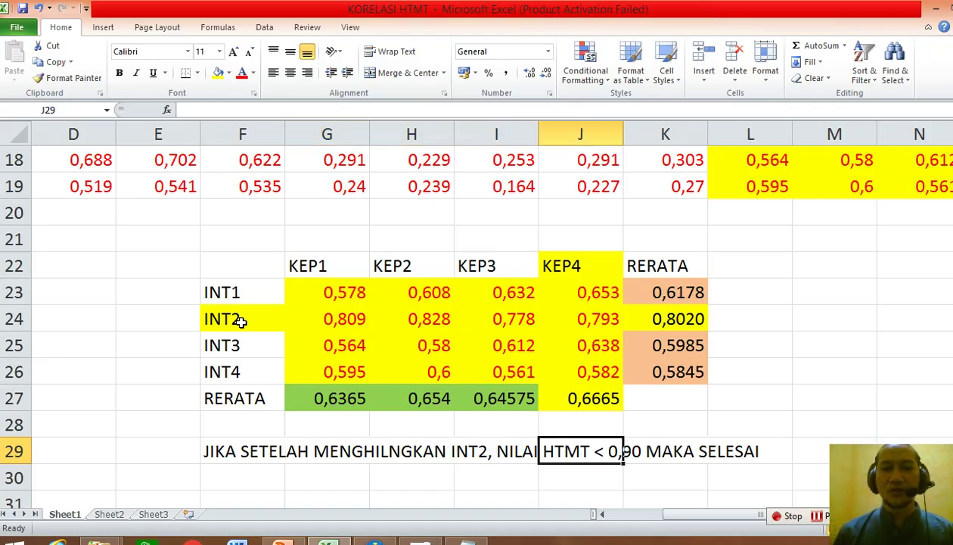
key(Up)
key(Up)
key(Up)
key(Up)
key(Up)
key(Up)
key(Up)
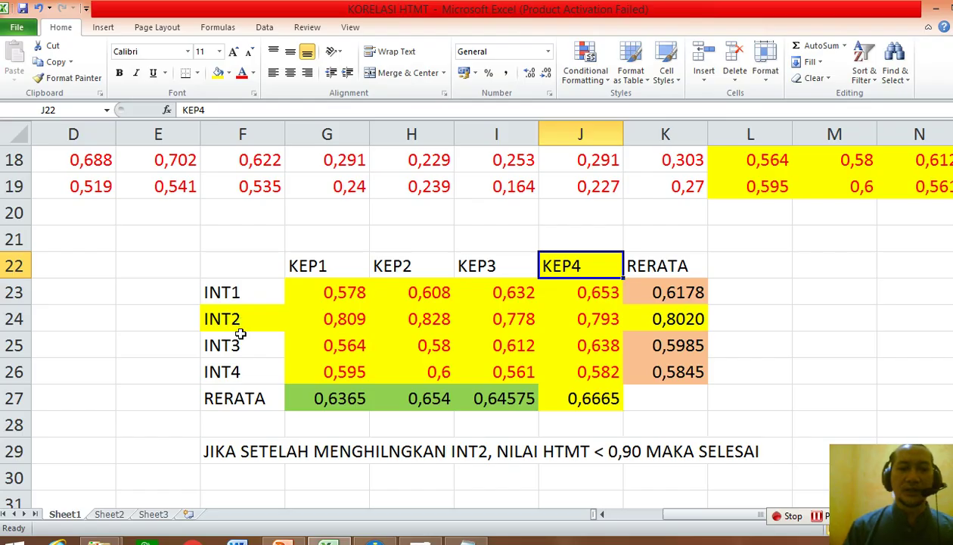
Switch to SmartPLS and close the 1HTMT.txt data view and the PLS Algorithm report, leaving the htmt_g path model open
key(alt+Tab)
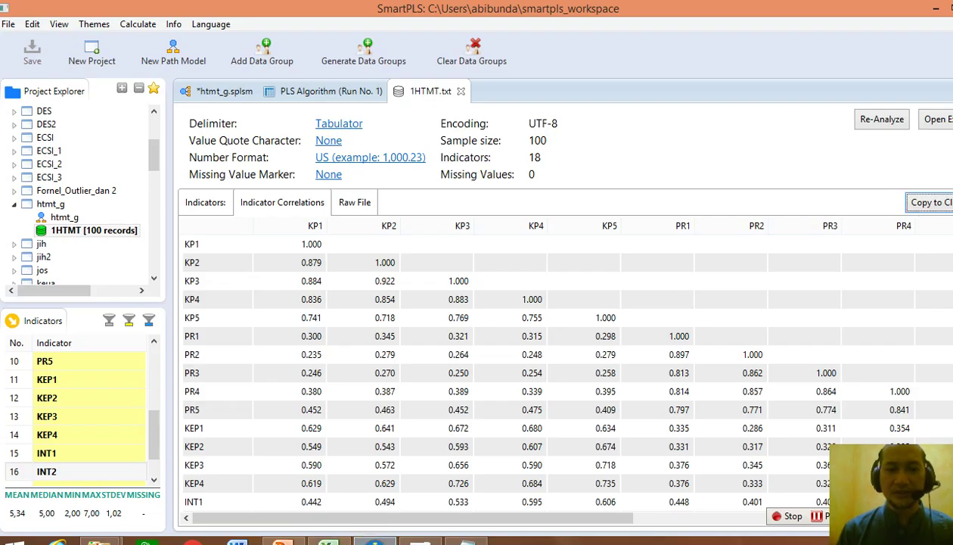
click(461, 91)
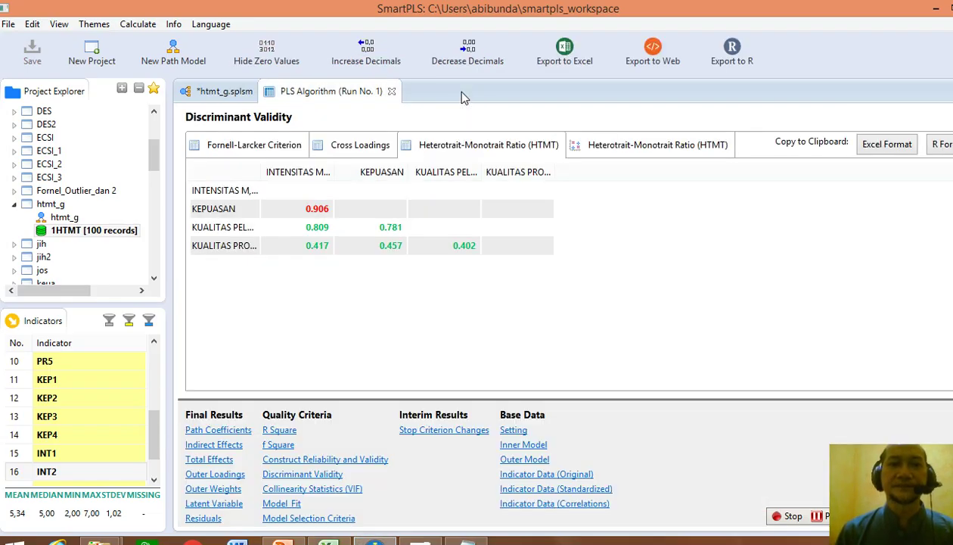
click(392, 90)
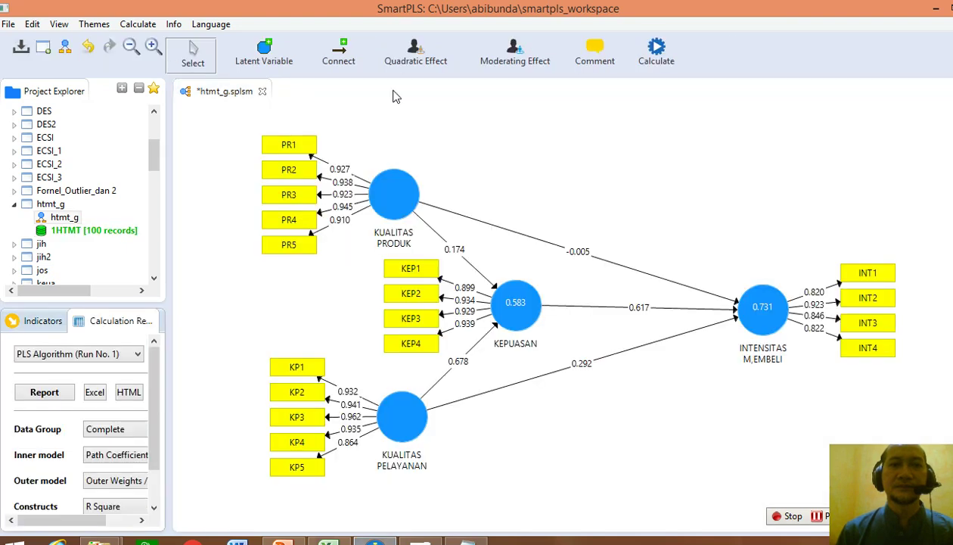
Check the INT2 correlations and row average in Excel, and return to the htmt_g path model in SmartPLS
click(328, 542)
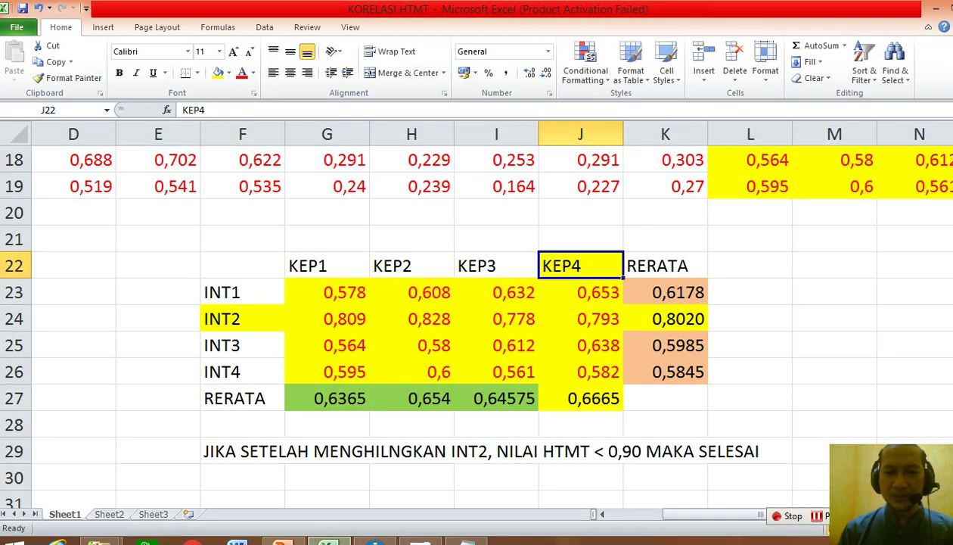
click(242, 319)
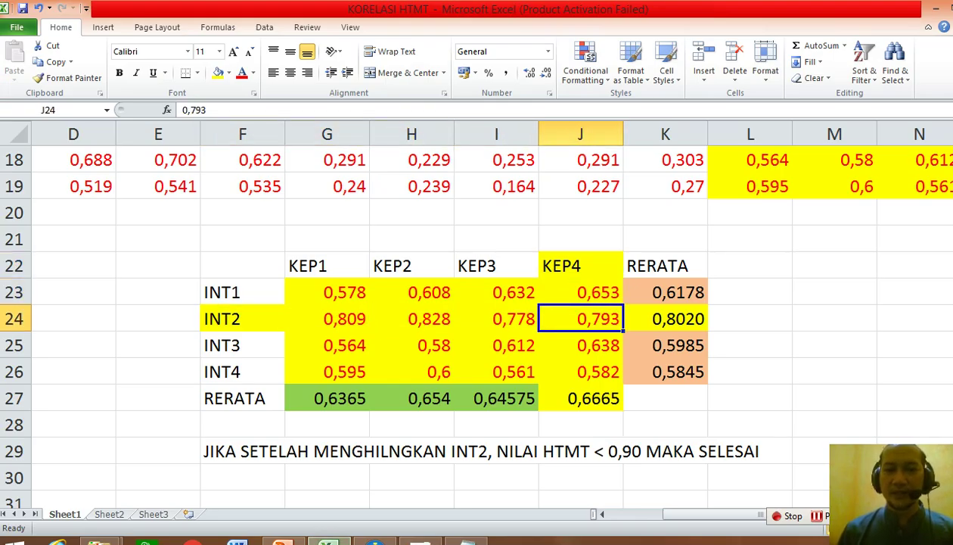
click(665, 318)
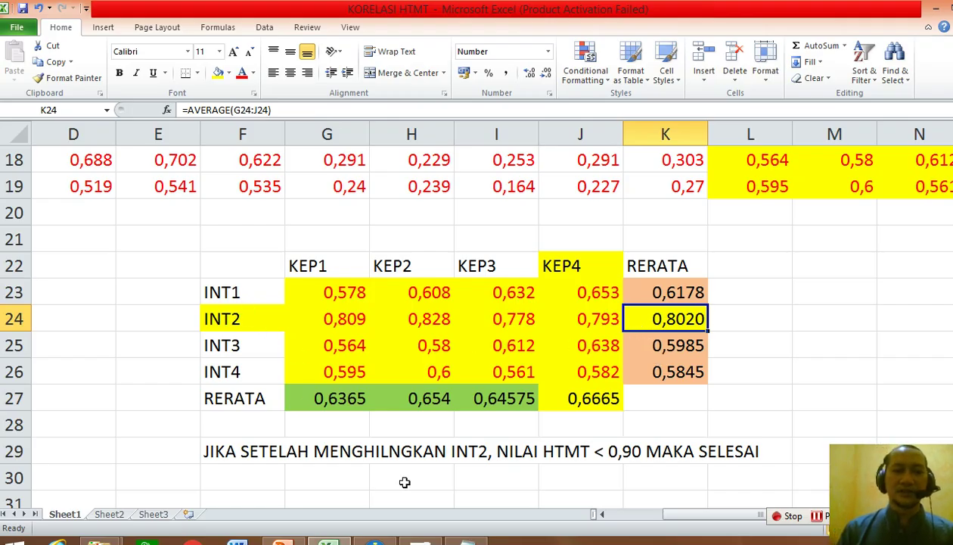
click(378, 537)
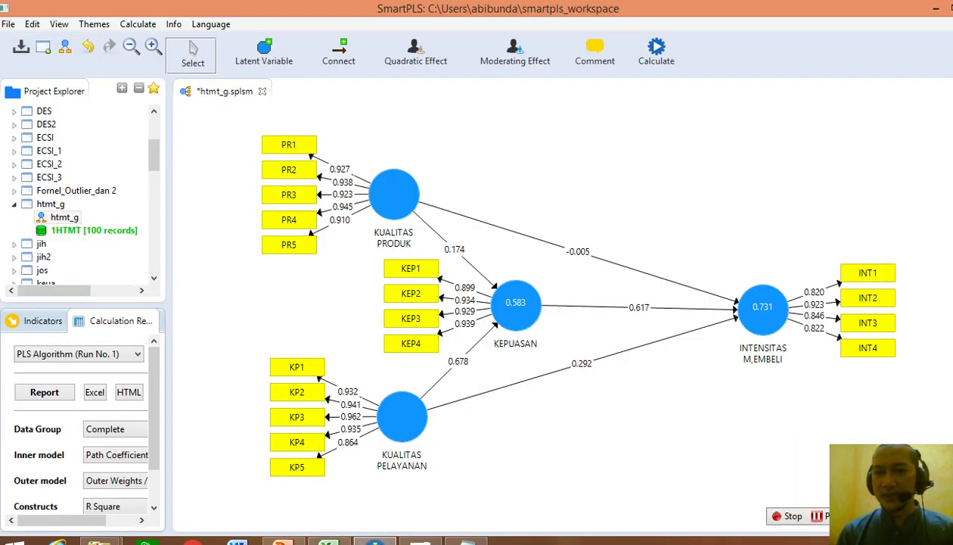
Delete the INT2 indicator from INTENSITAS M,EMBELI and recalculate the model with the PLS Algorithm, opening the full report
click(867, 301)
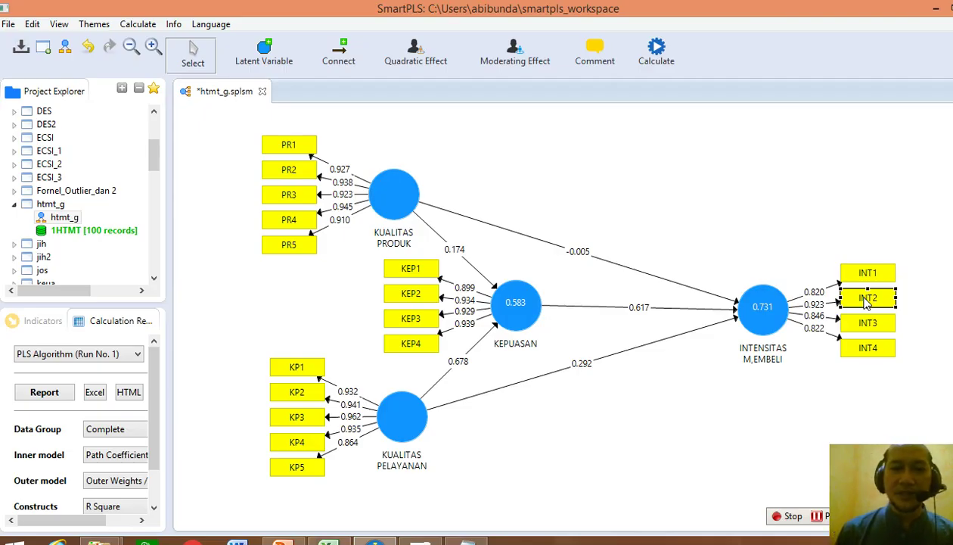
key(Delete)
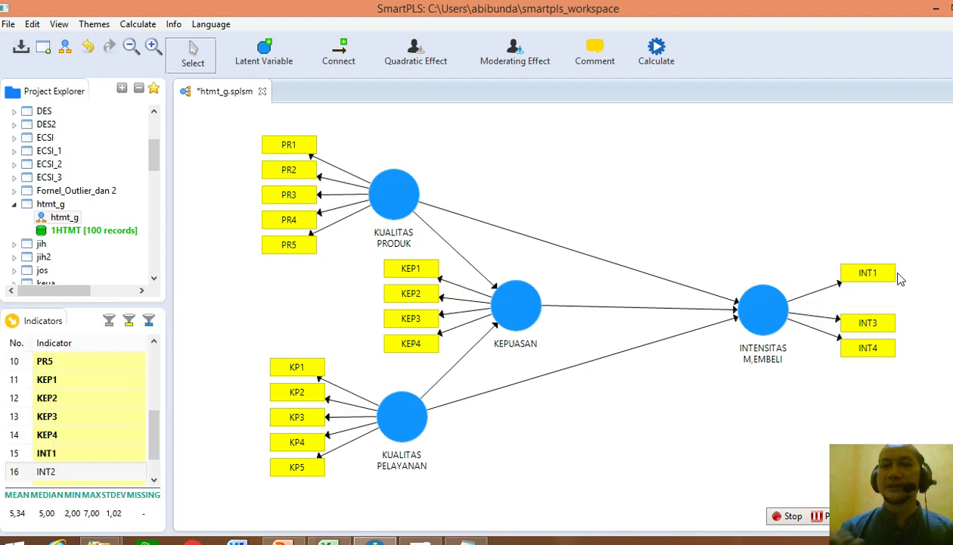
click(656, 49)
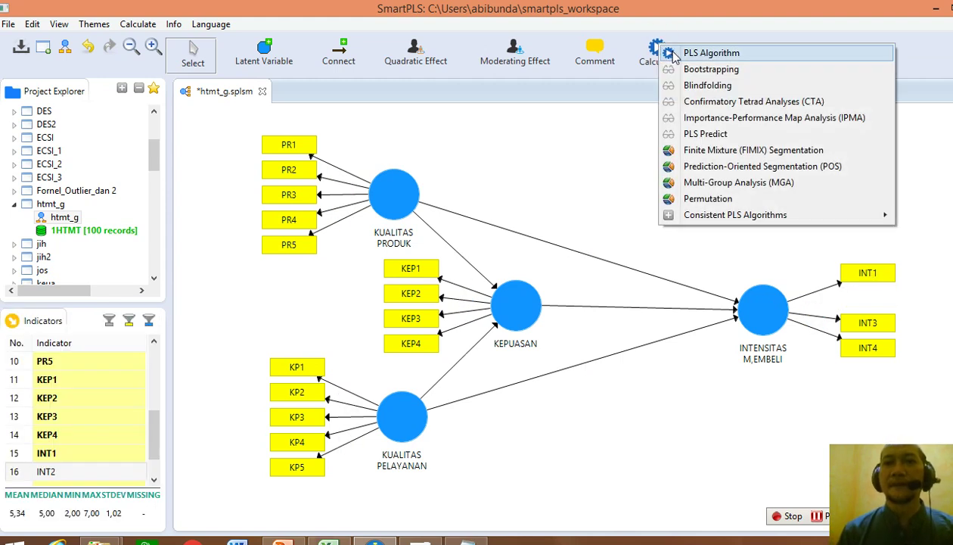
click(673, 54)
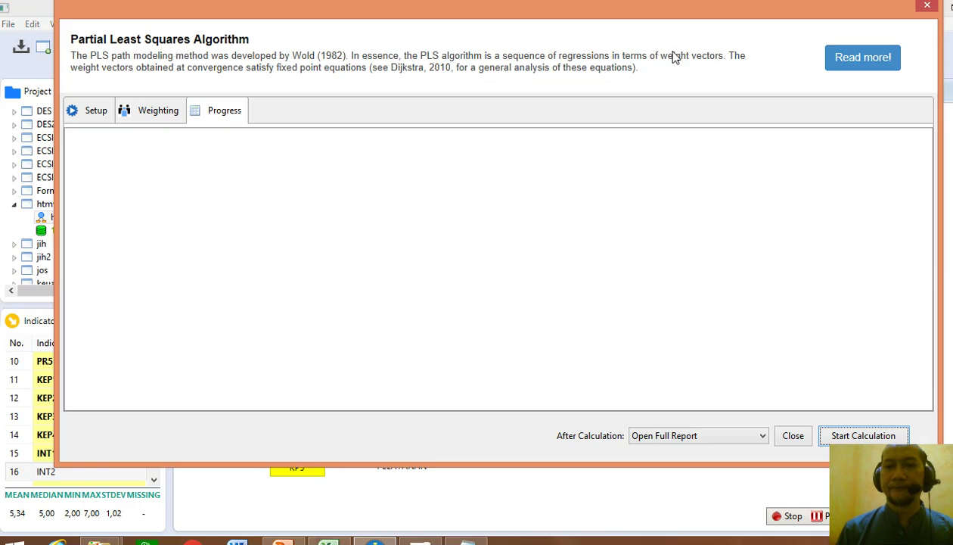
key(Return)
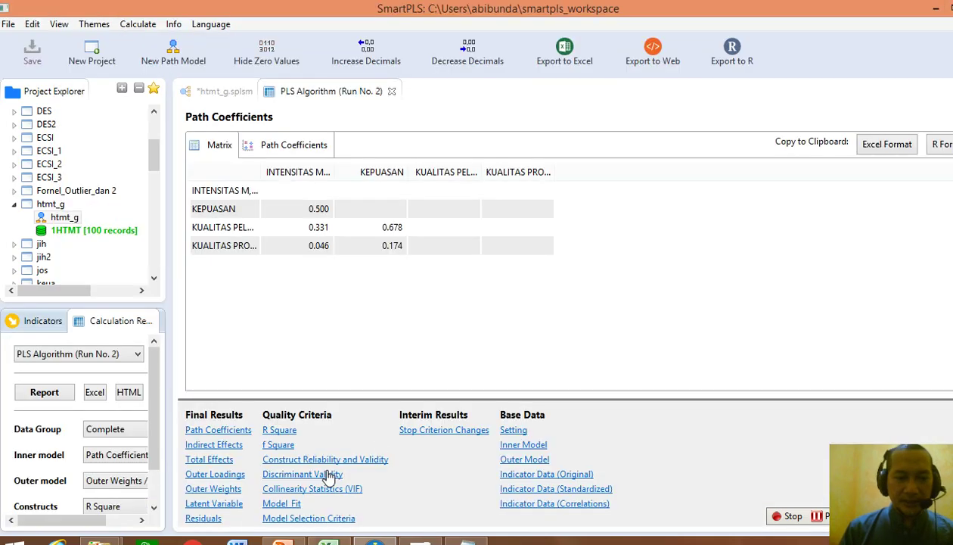
Display the Heterotrait-Monotrait Ratio (HTMT) matrix in the discriminant validity results of PLS Algorithm Run No. 2
click(323, 476)
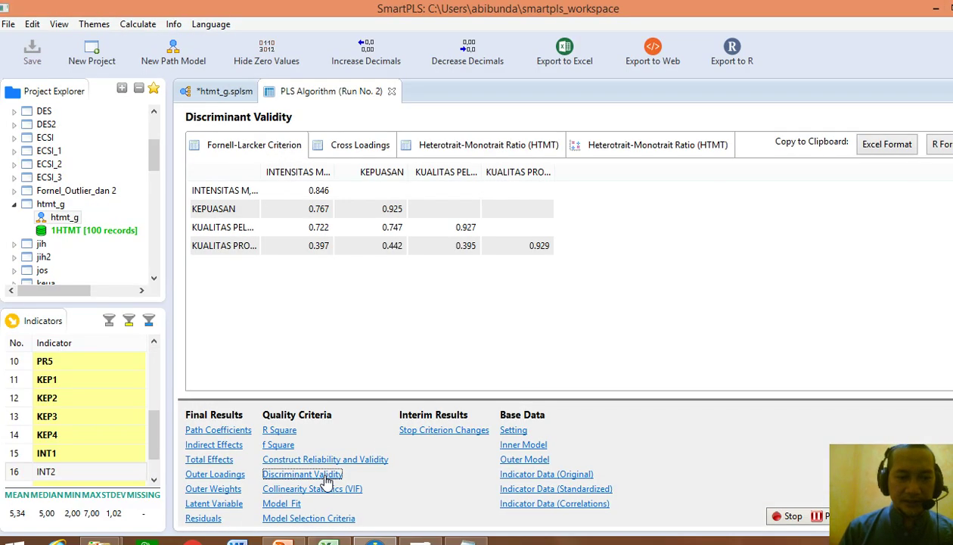
click(486, 148)
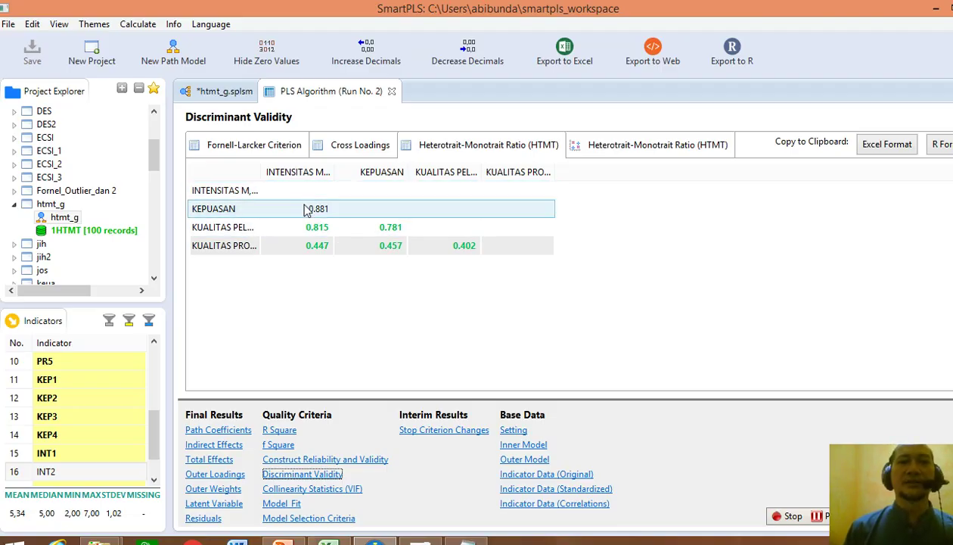
Compare the recalculated htmt_g path model with the HTMT matrix, and switch to the PowerPoint presentation 1_uji htmt GAGAL
click(227, 91)
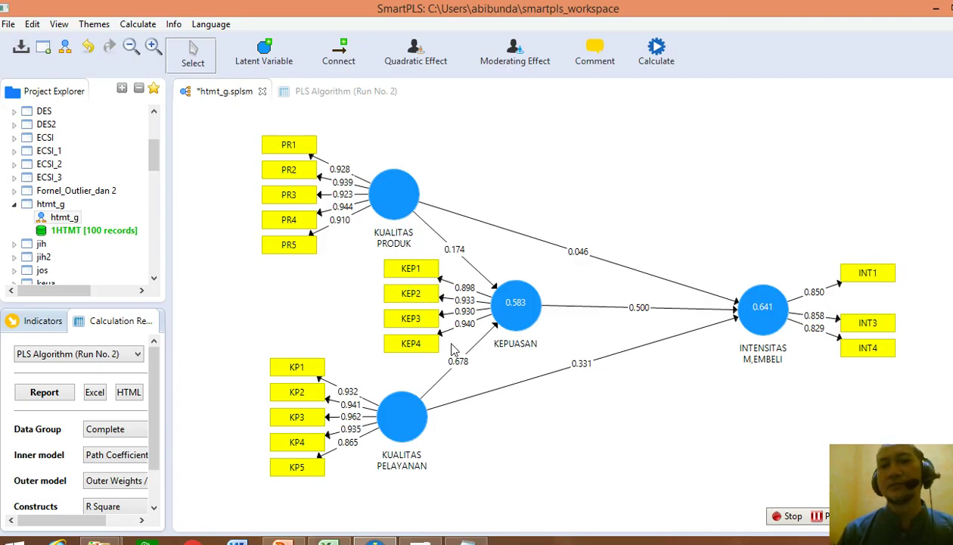
mouse_move(550, 323)
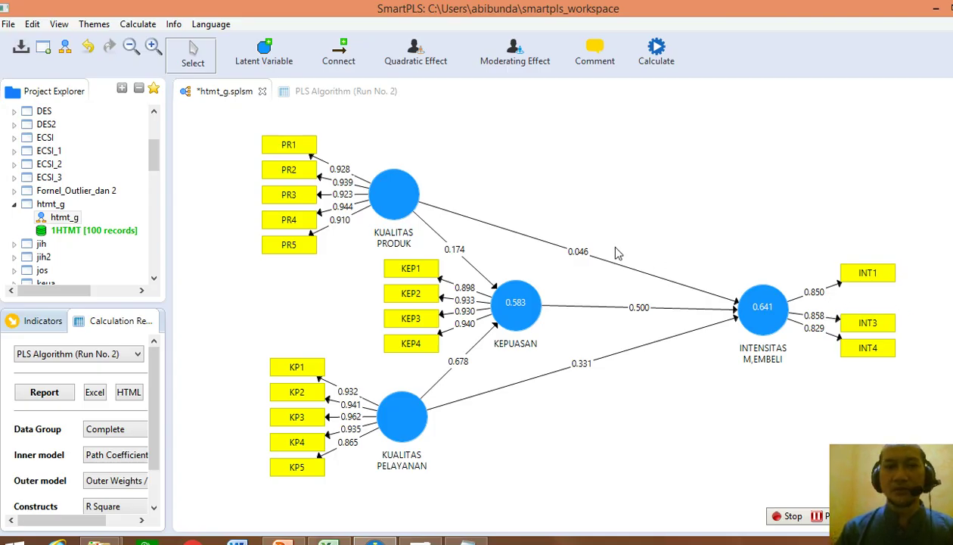
click(331, 94)
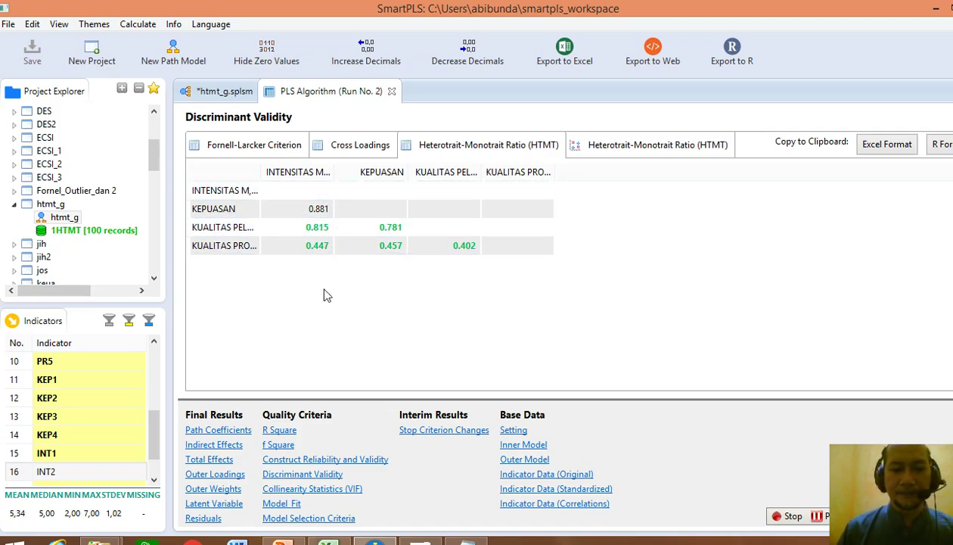
click(281, 541)
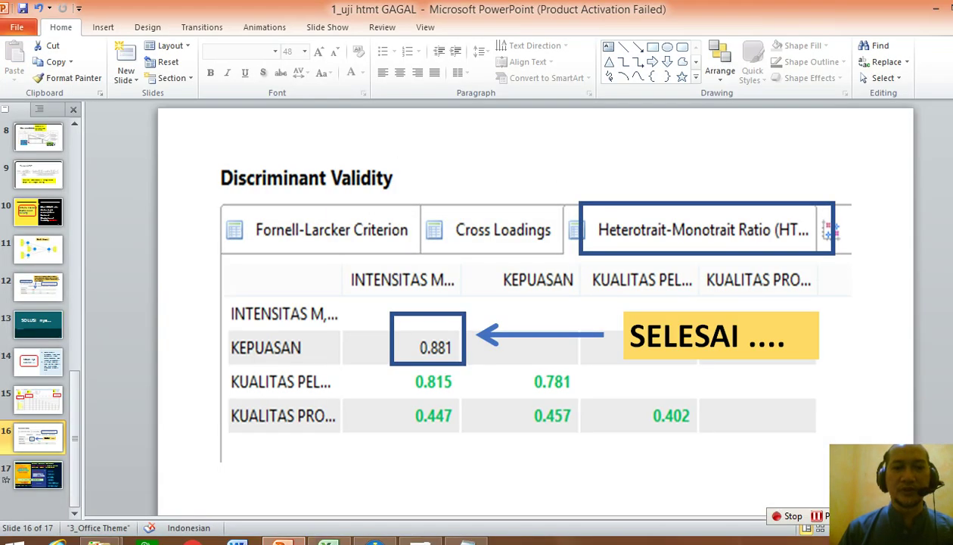